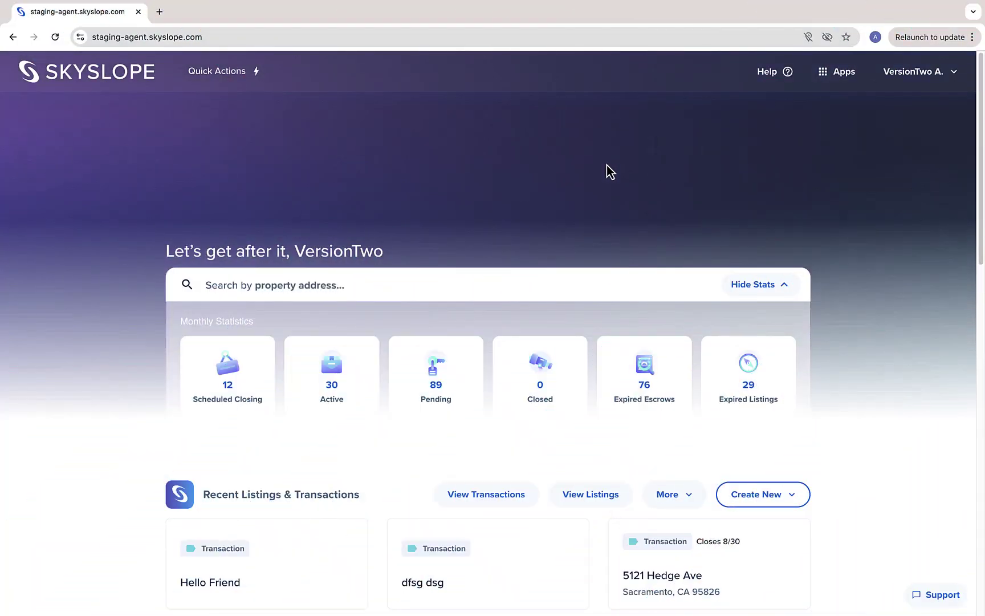
- Scroll the dashboard and open the Create New menu for a new record
scroll(606, 165, "down", 3)
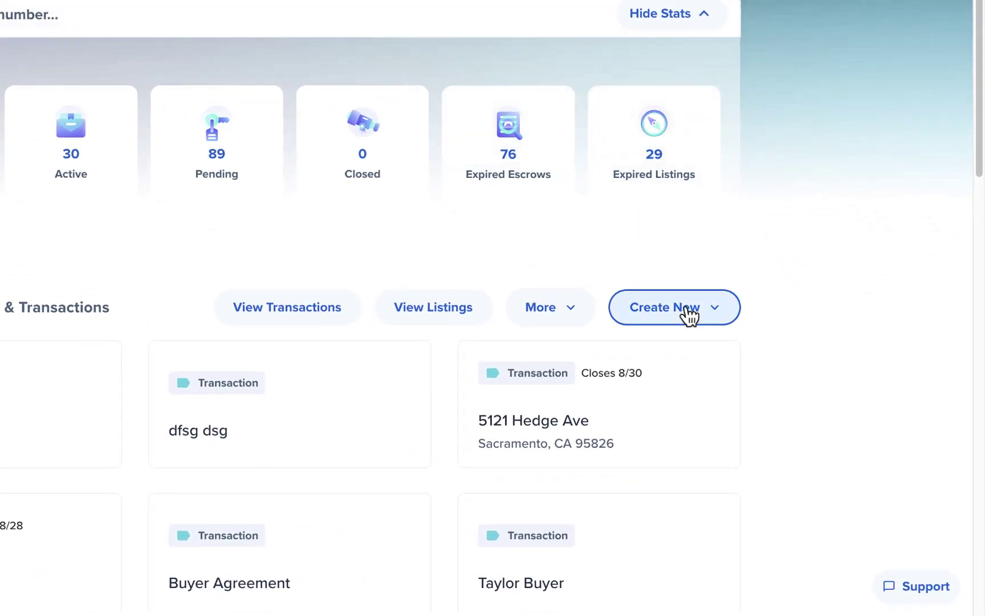
left_click(687, 308)
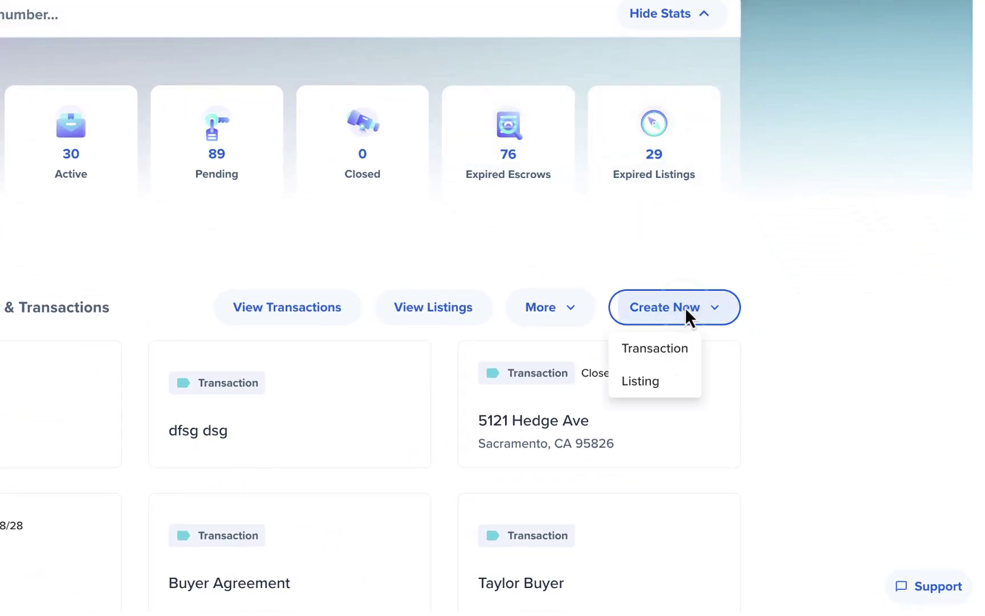
- Start a new Transaction and set its representation type to Purchase
left_click(645, 349)
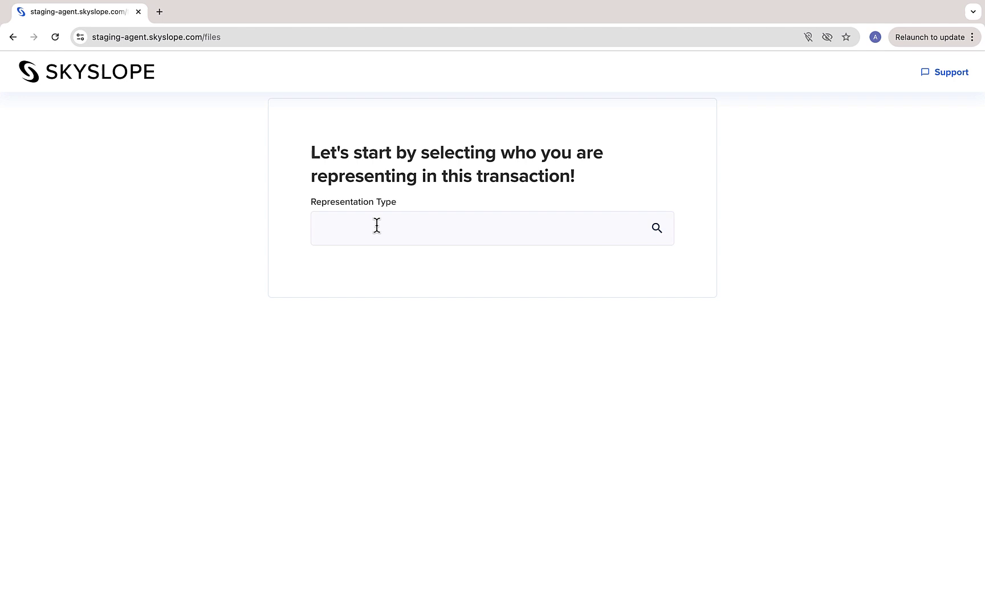
left_click(376, 225)
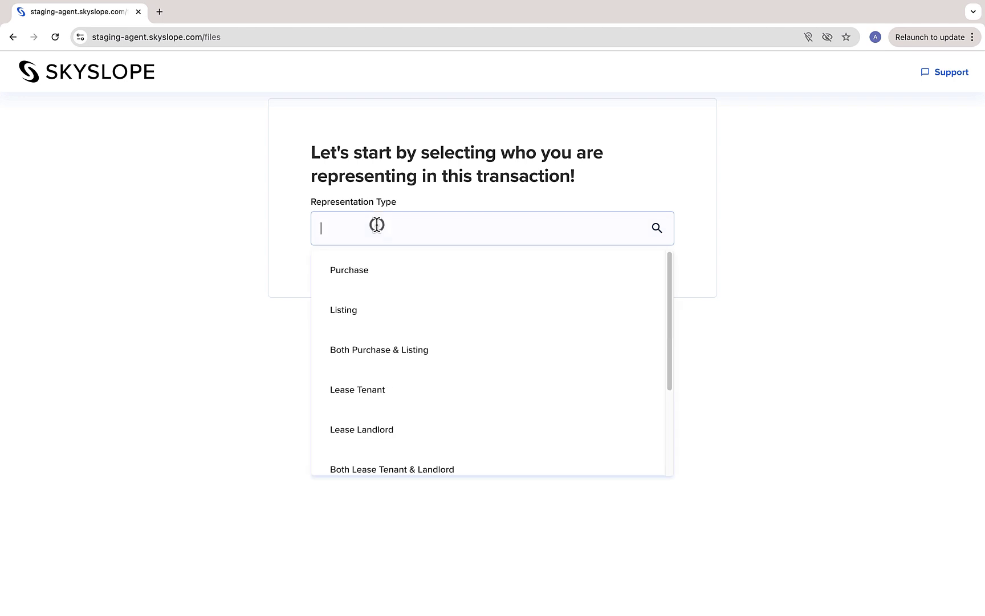
left_click(357, 271)
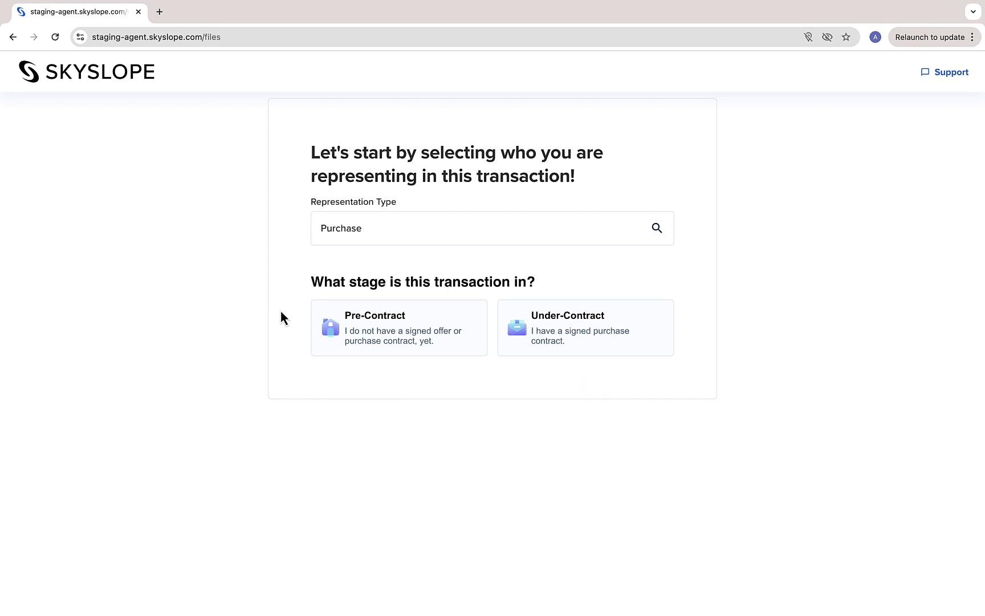
- Mark the transaction Pre-Contract and select the existing Buyer Agreement forms file
left_click(393, 330)
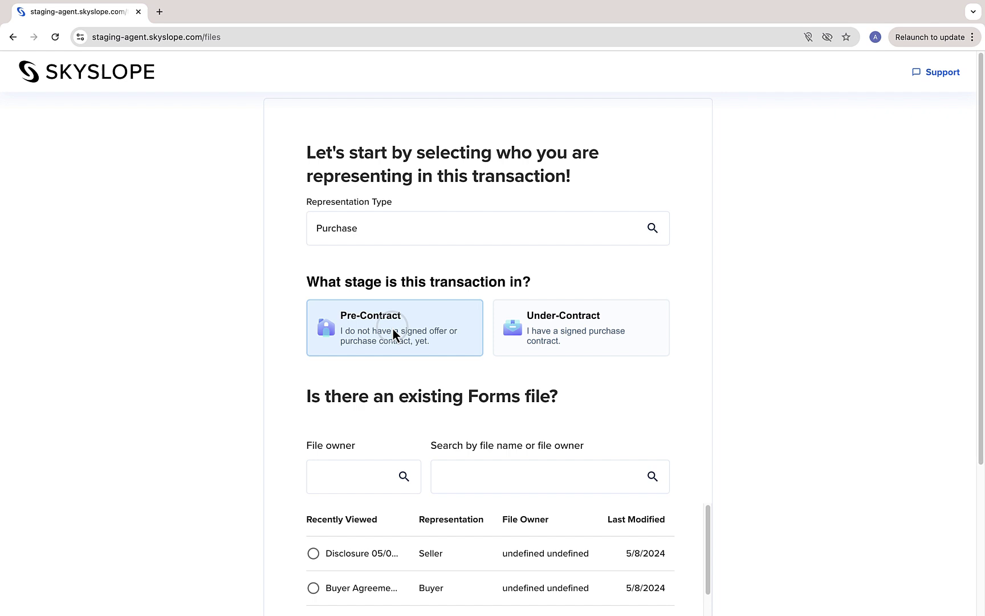
scroll(758, 334, "down", 2)
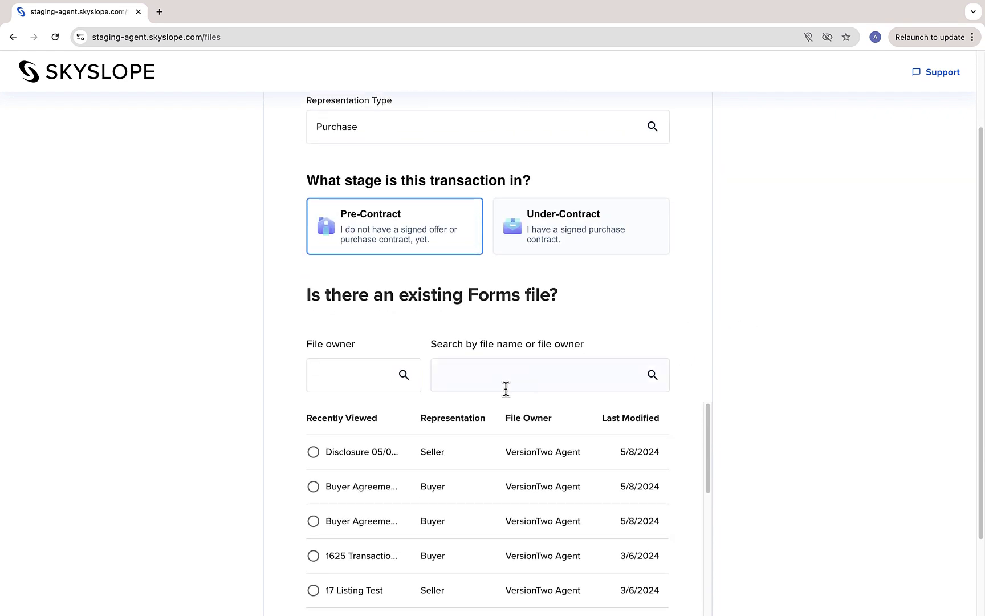
left_click(314, 486)
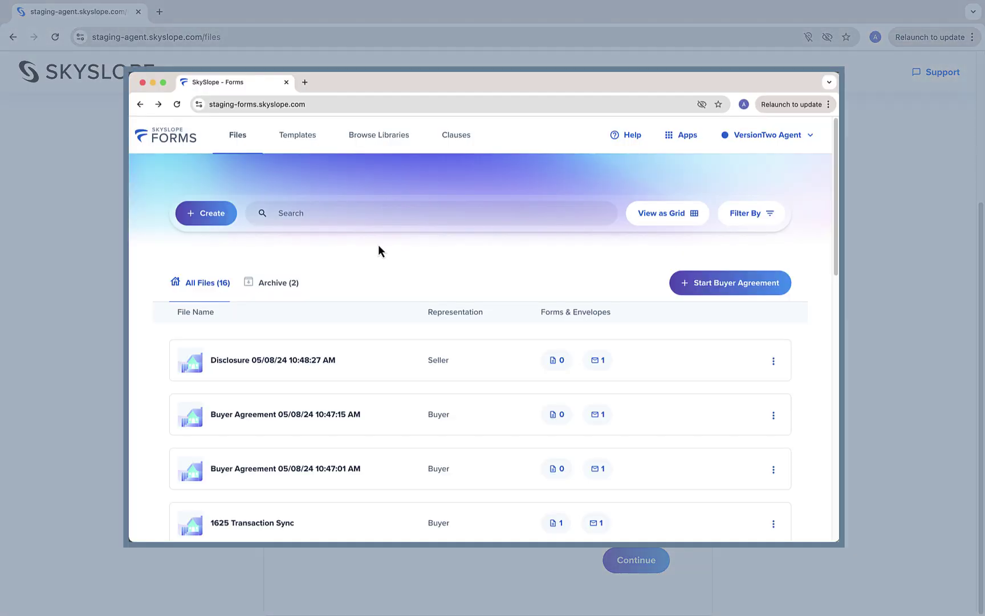
- Open a new buyer agreement in Forms and go to its Buyer name blank
left_click(726, 284)
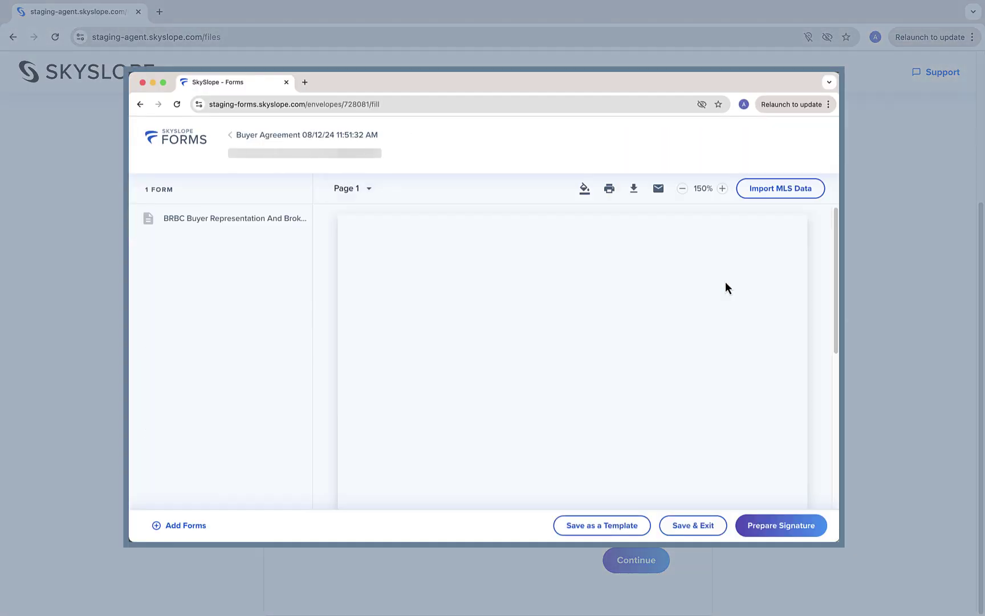
scroll(508, 326, "down", 5)
scroll(456, 365, "down", 5)
scroll(408, 409, "down", 5)
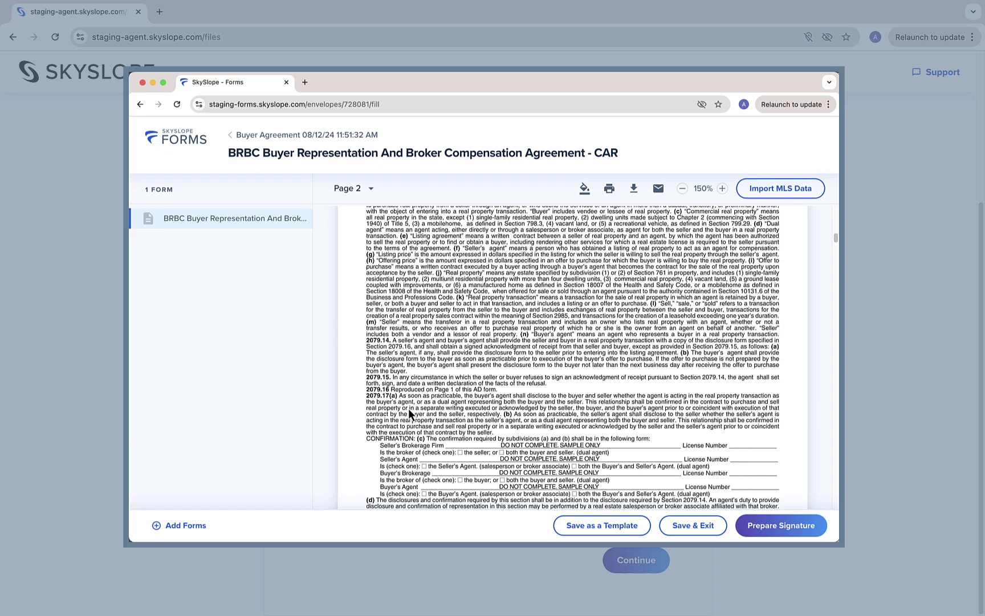
scroll(409, 408, "down", 10)
scroll(409, 407, "down", 10)
scroll(410, 407, "down", 10)
scroll(410, 407, "down", 10)
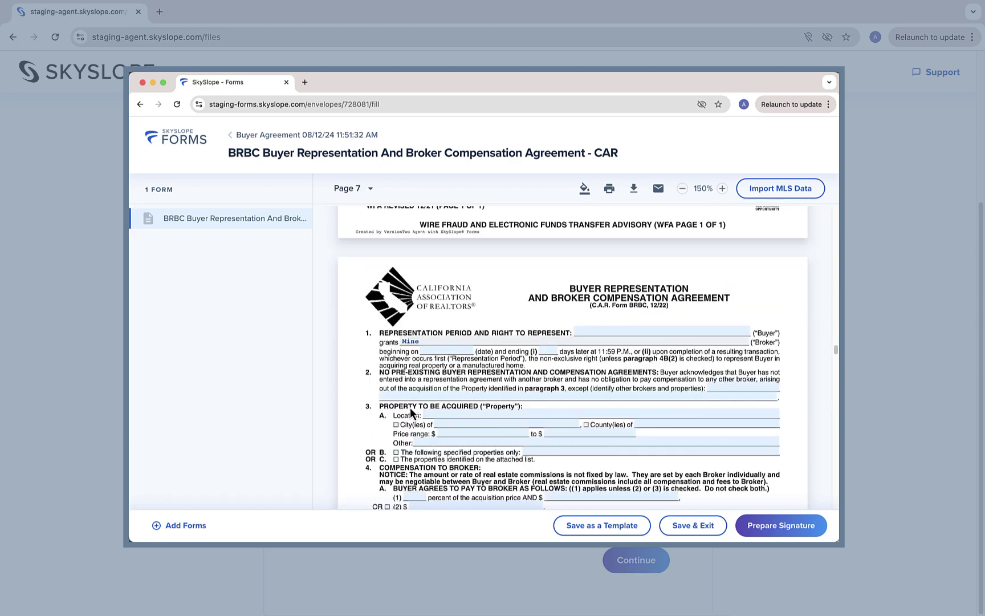
scroll(411, 407, "down", 1)
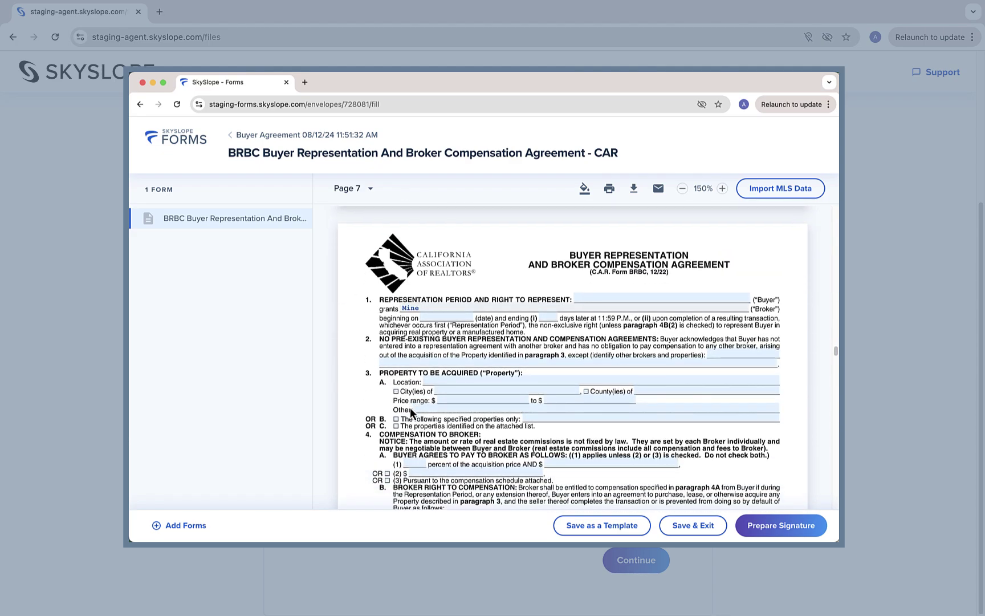
left_click(589, 296)
left_click(589, 297)
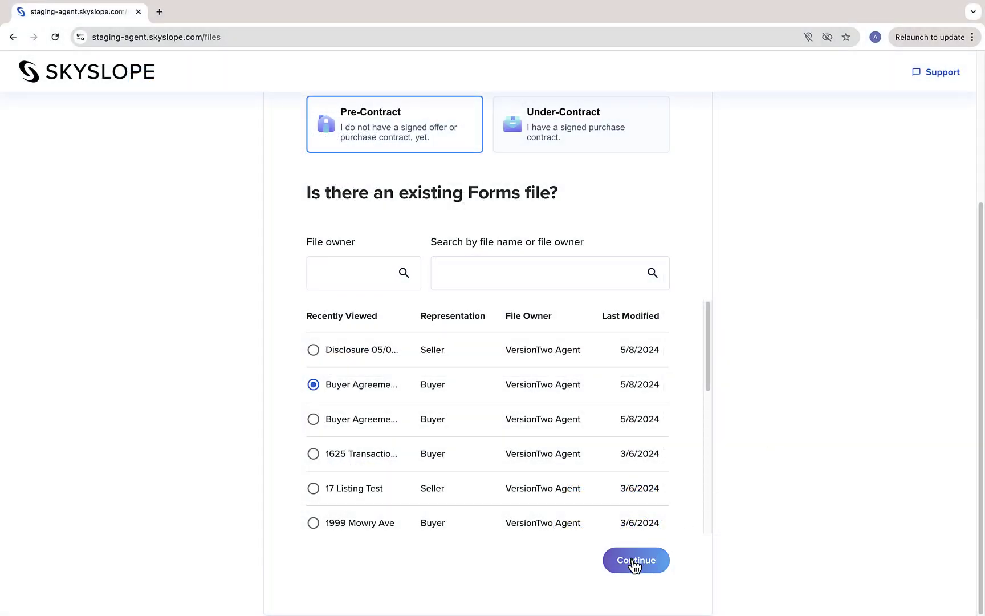
- Assign Agent Workflow Office with the Traditional Sale checklist and continue to Buyers
left_click(634, 561)
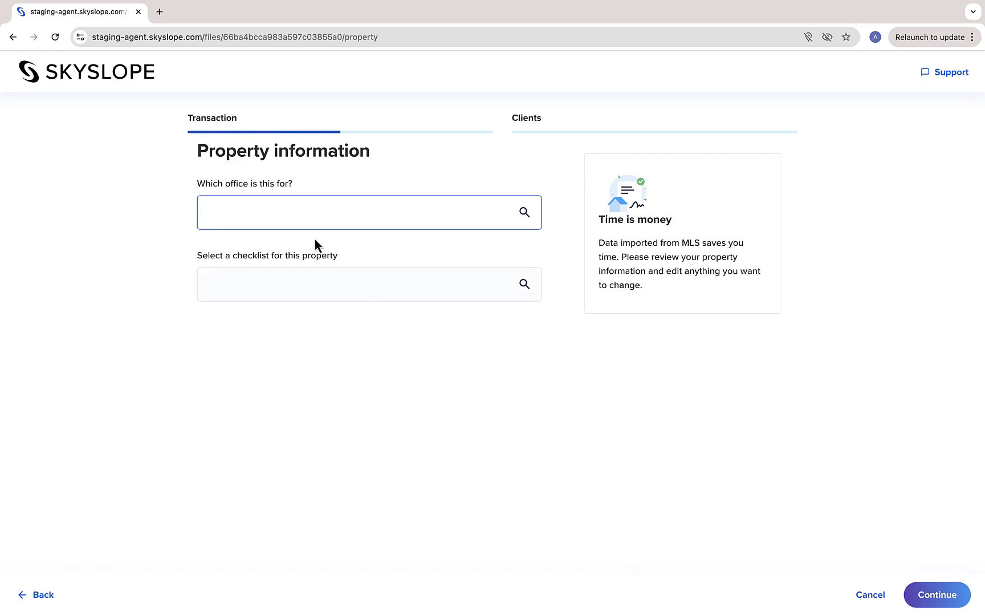
left_click(290, 211)
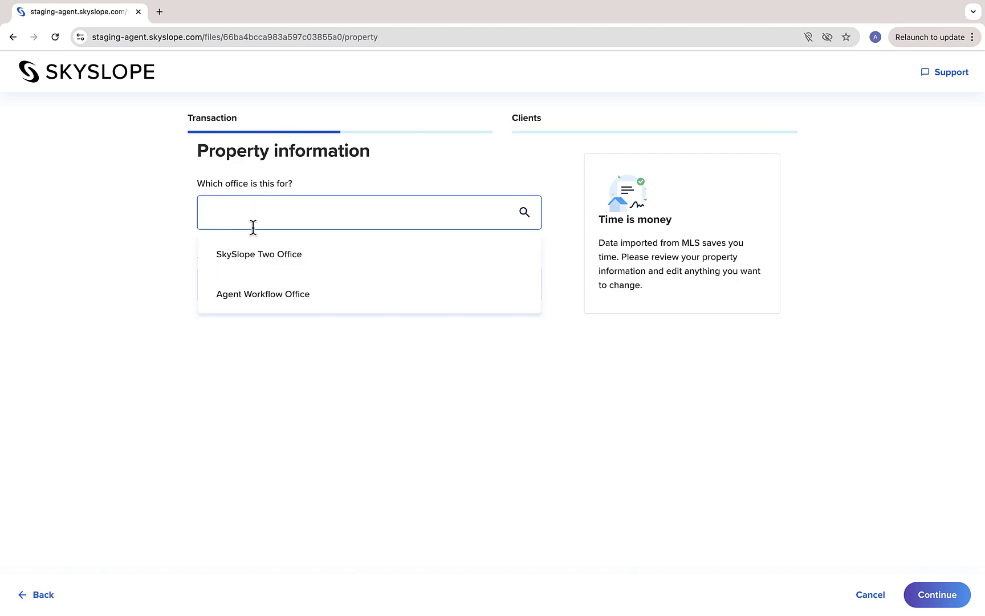
left_click(253, 305)
left_click(253, 283)
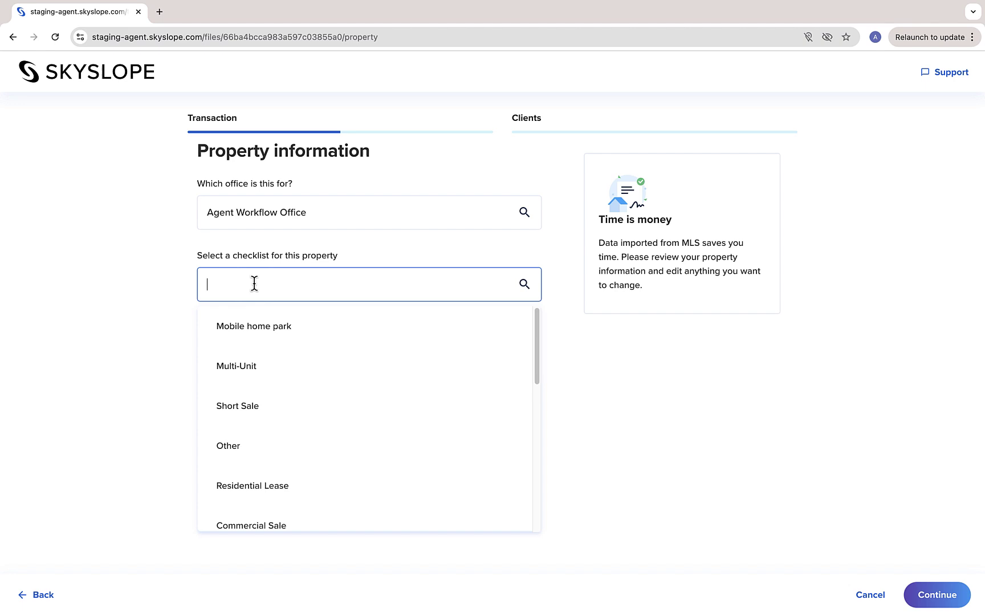
type("trad")
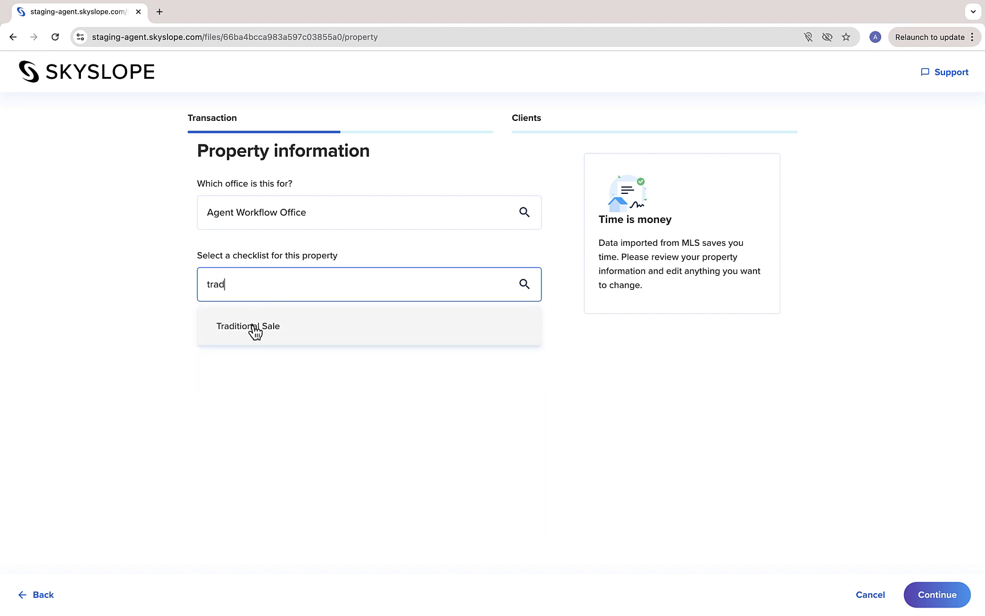
left_click(254, 329)
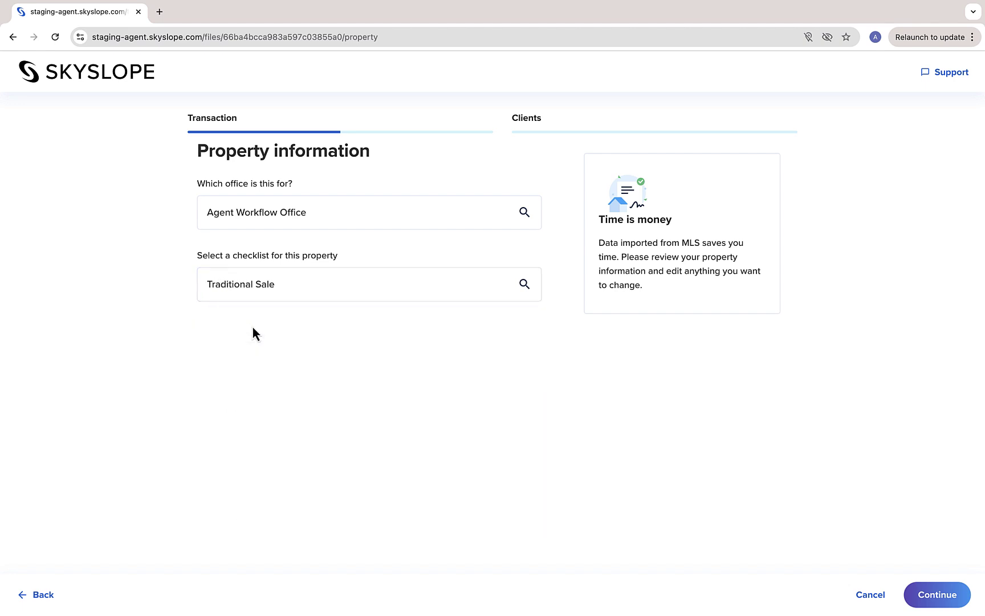
left_click(914, 587)
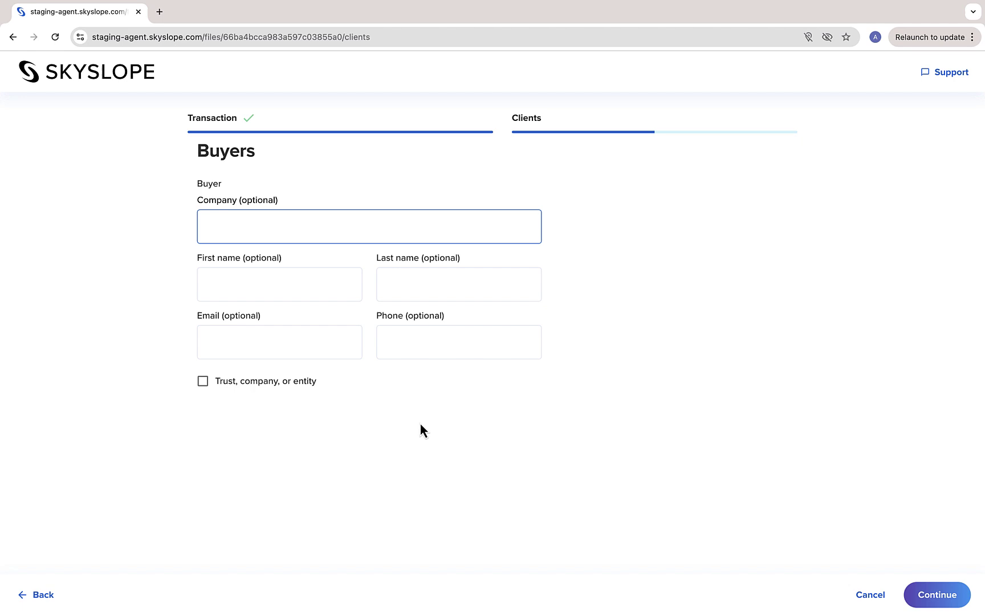
left_click(300, 284)
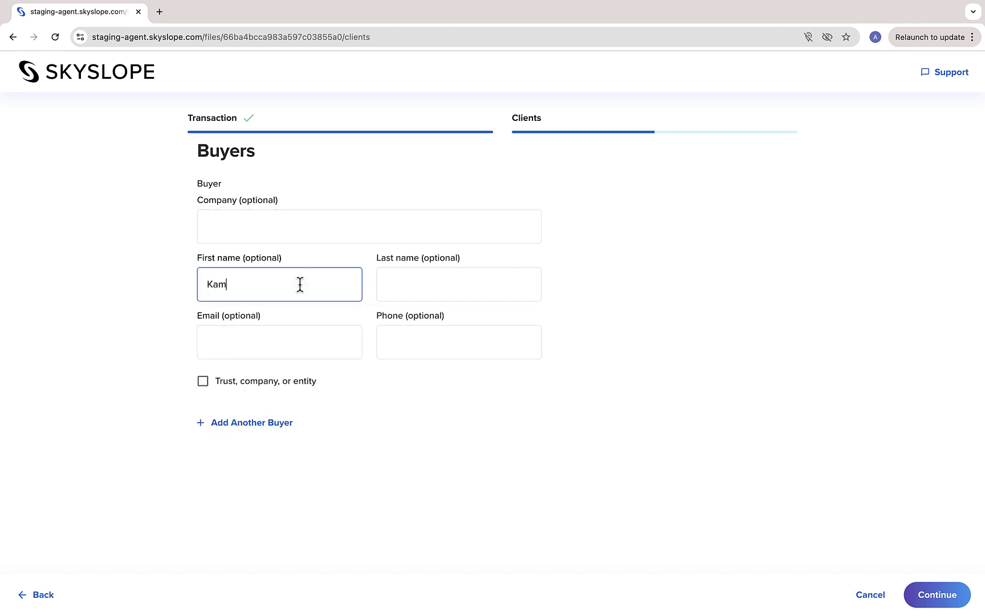
key("Tab")
key("Tab")
key("Tab")
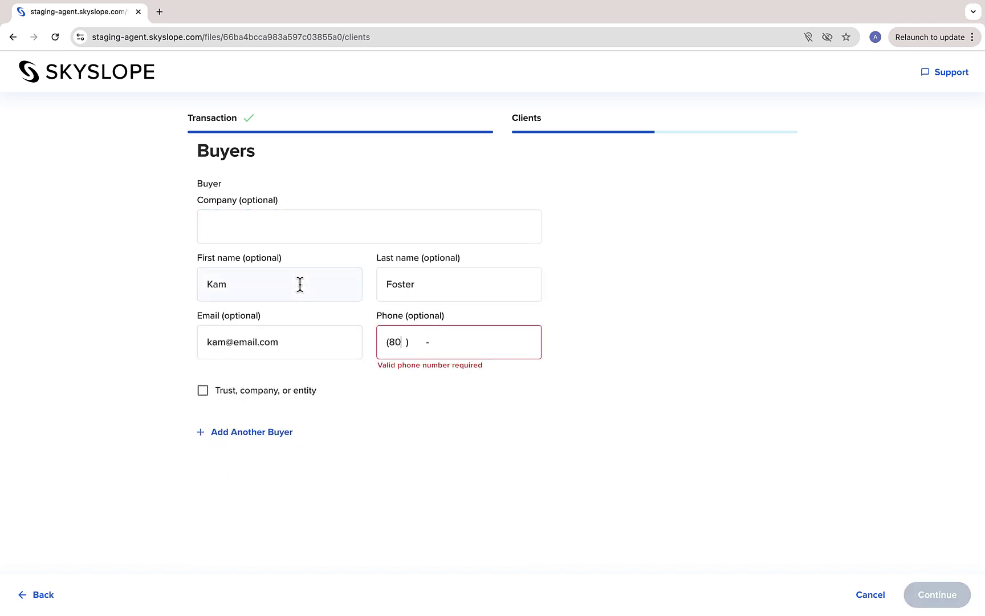
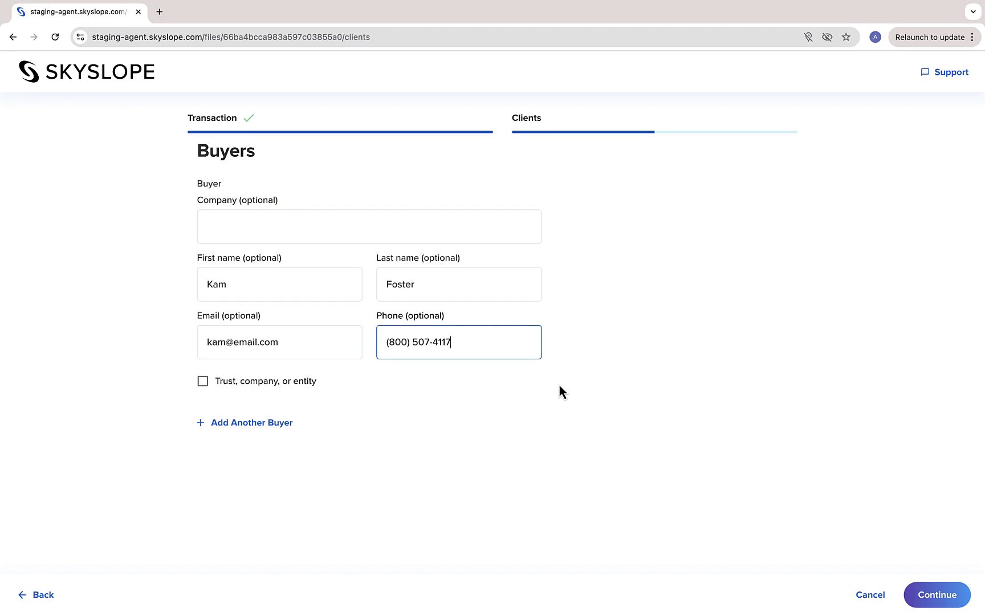
left_click(919, 596)
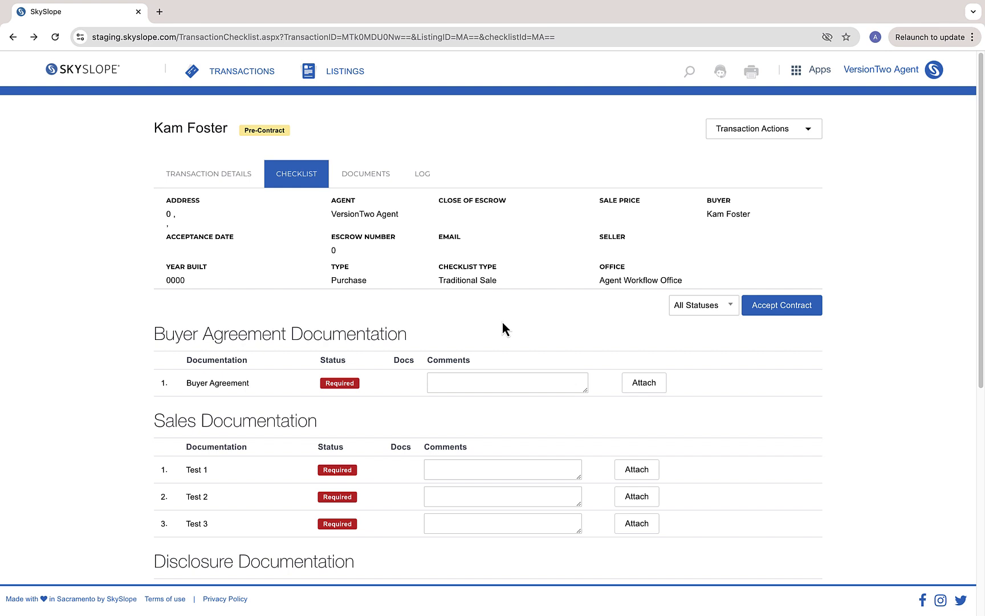
- Assign Buyer_Agreement_Executed.pdf to the Buyer Agreement checklist item
left_click(643, 388)
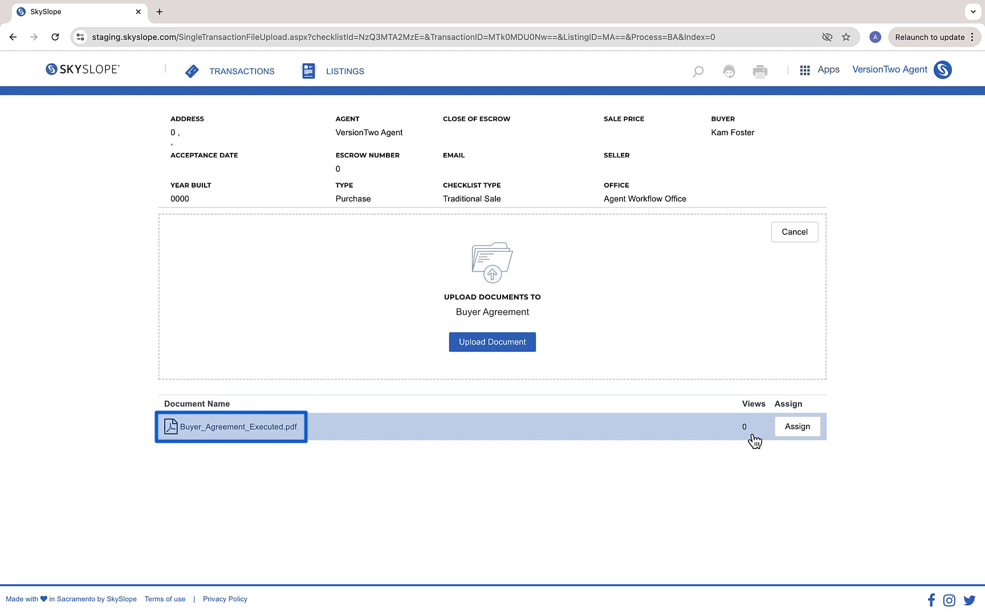
left_click(803, 432)
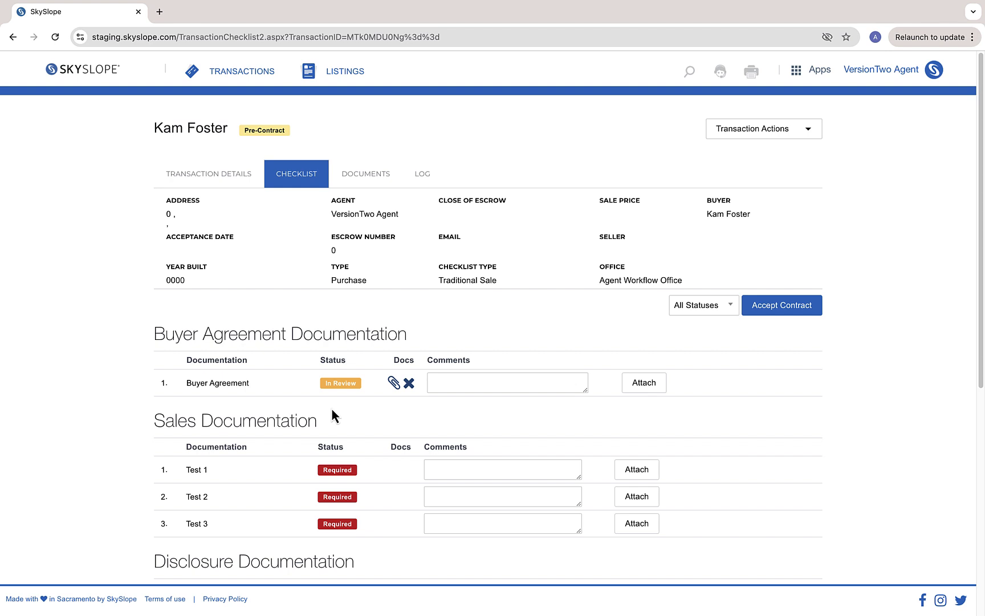
left_click(196, 173)
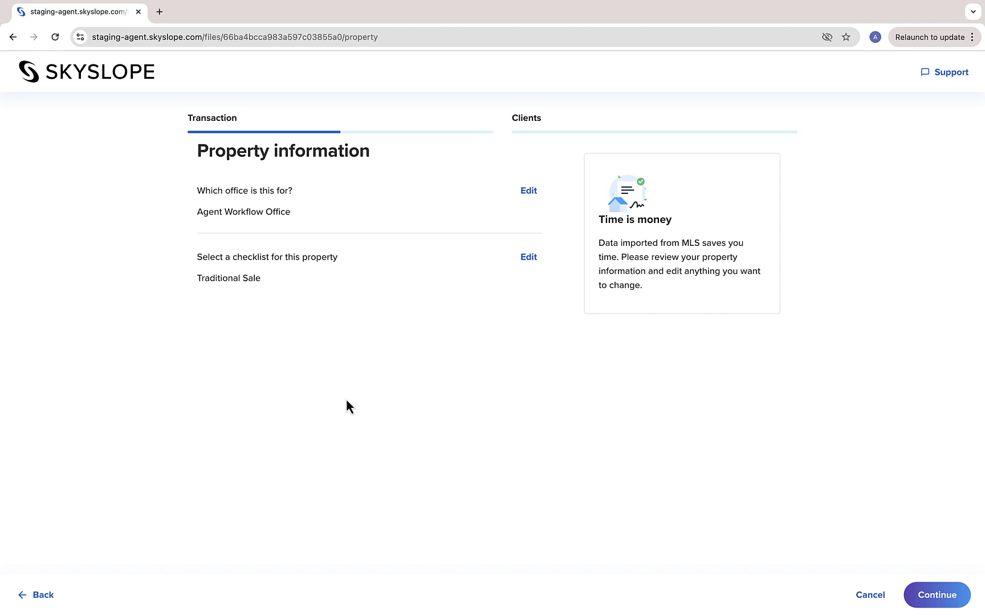
left_click(927, 601)
left_click(248, 262)
left_click(235, 362)
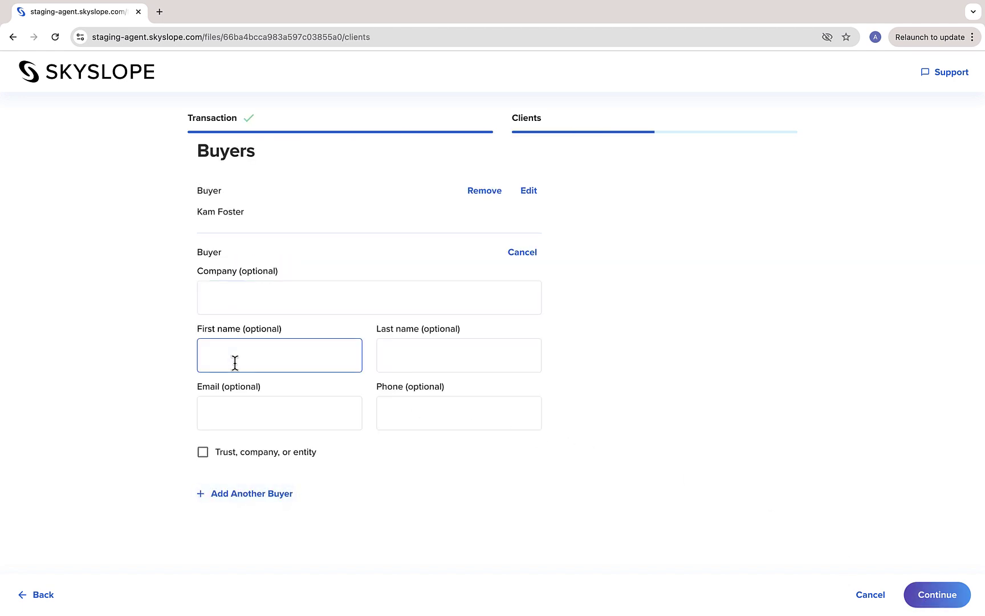
type("Foster")
key("Tab")
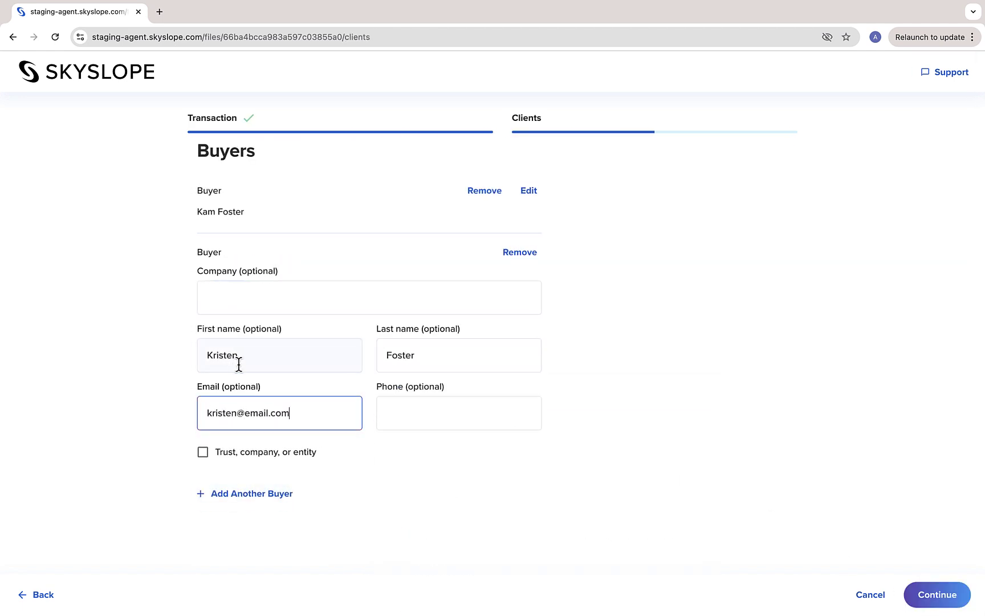
left_click(412, 444)
left_click(920, 597)
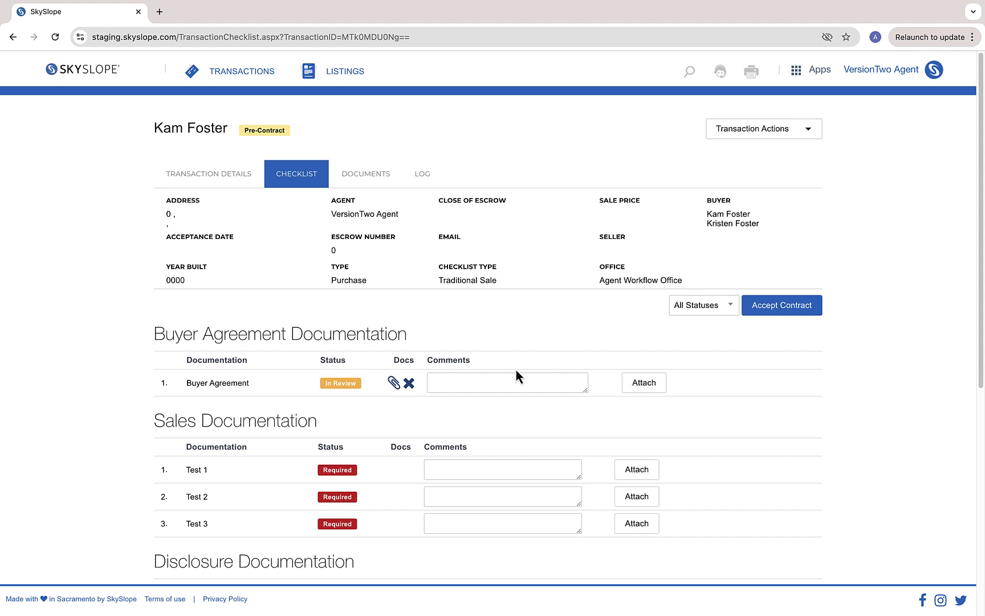
- Review the Documents and Log tabs, then start Accept Contract from the checklist
left_click(352, 176)
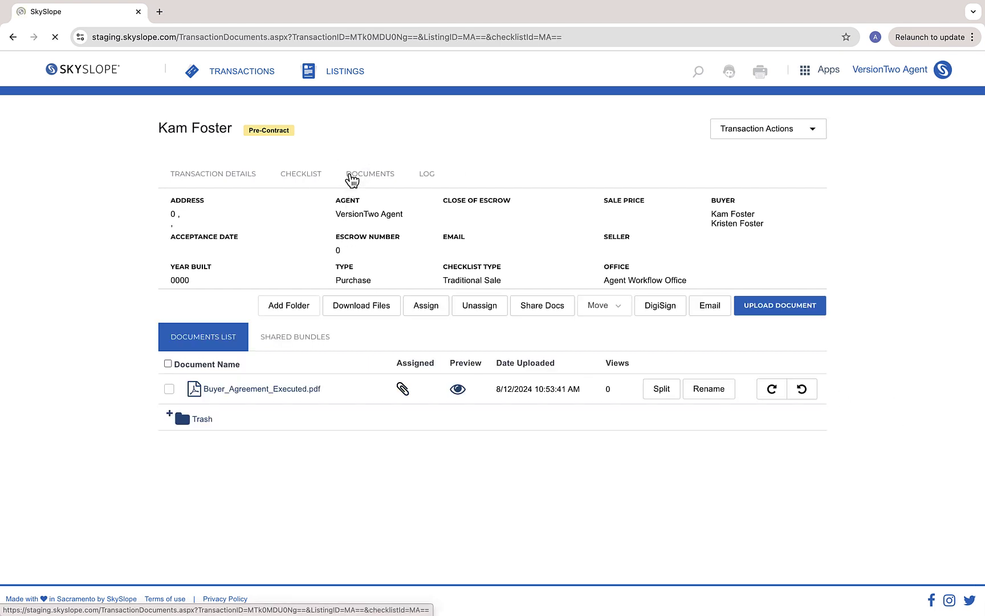
left_click(429, 176)
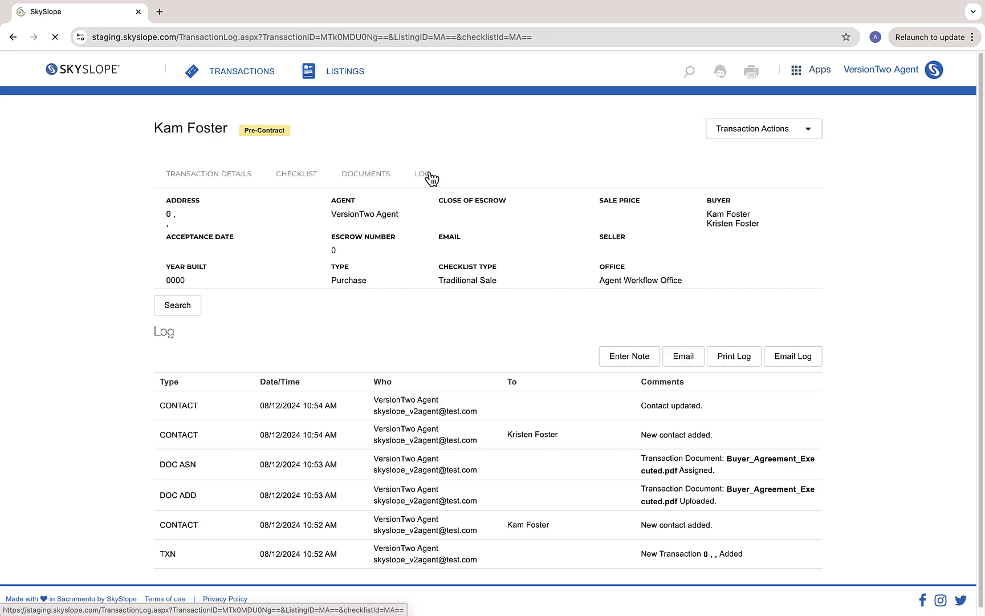
left_click(312, 177)
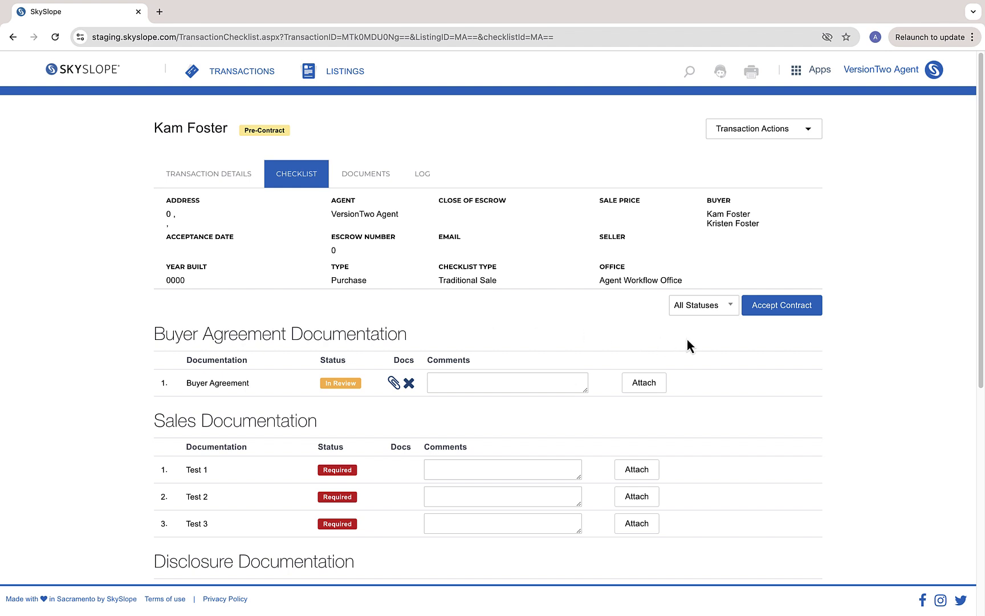
left_click(767, 311)
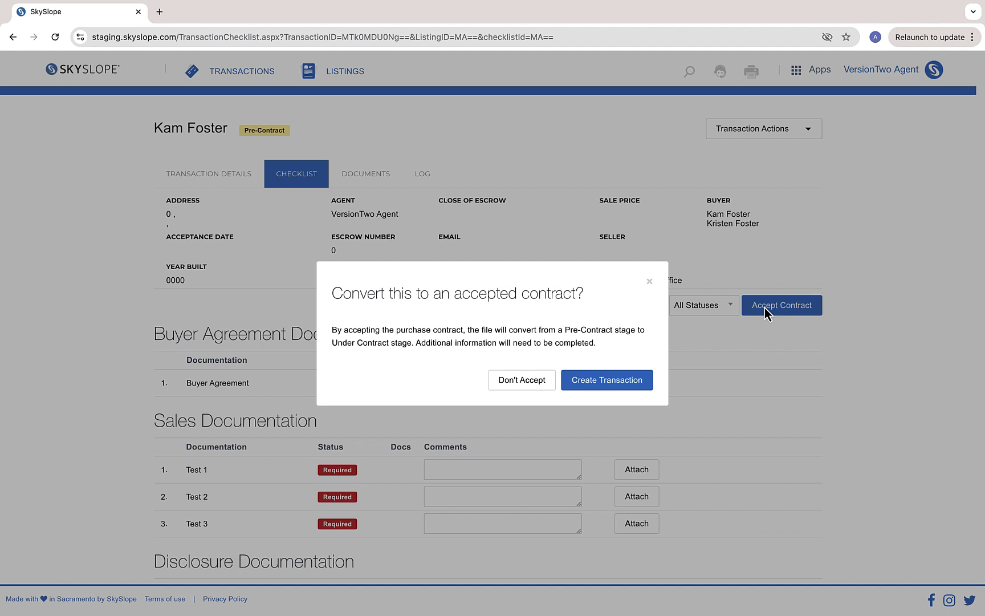
left_click(607, 380)
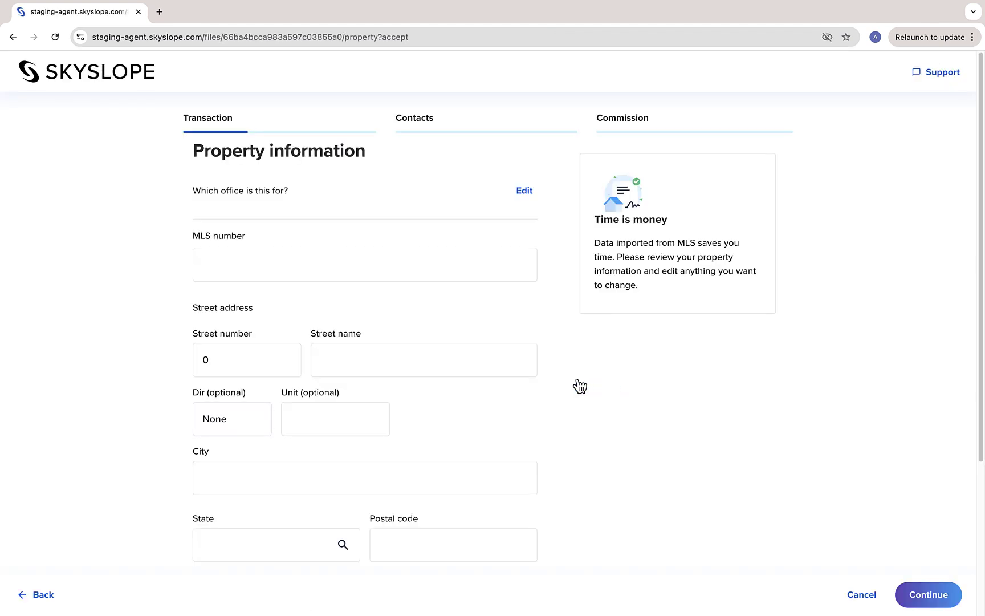
left_click(322, 283)
type("A1236456")
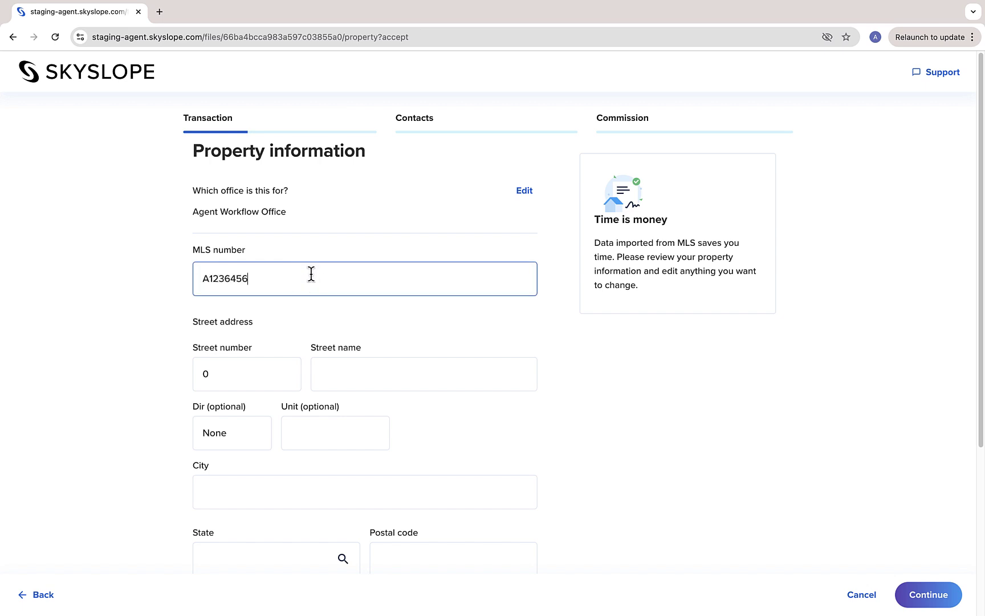
left_click(206, 374)
key("BackSpace")
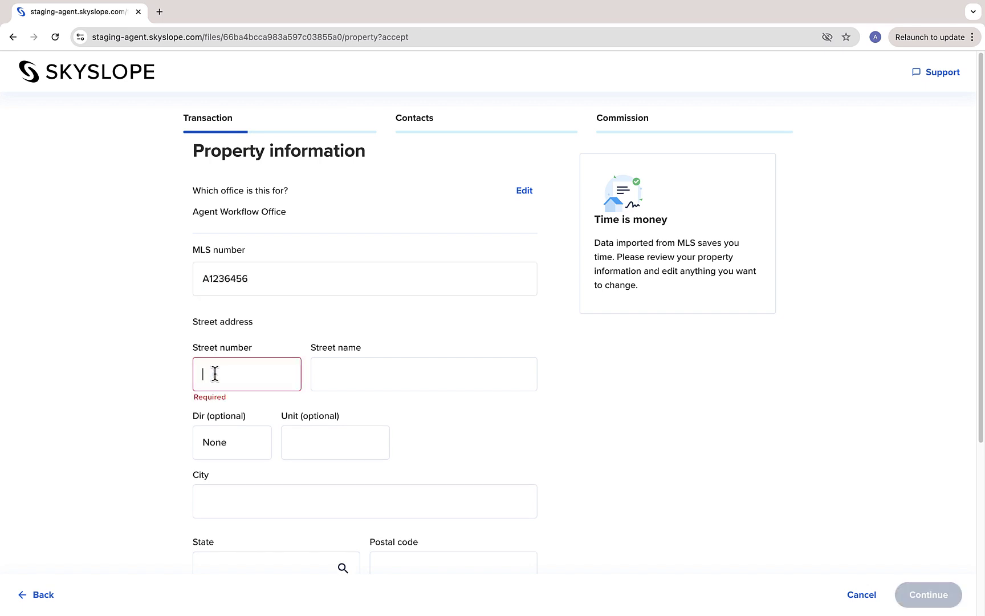
key("Tab")
key("Tab")
key("Tab")
key("Tab")
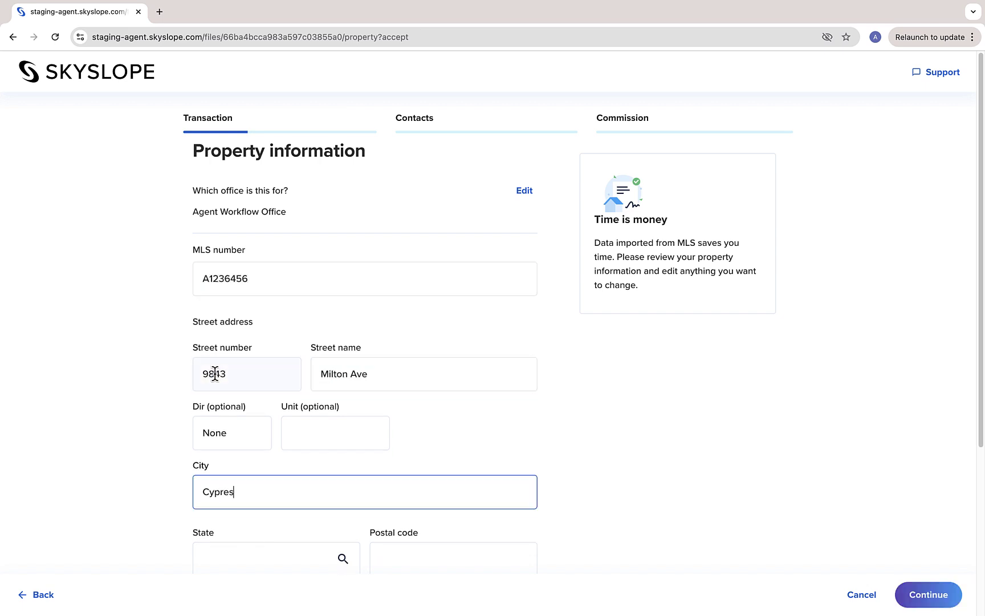
key("Tab")
left_click(282, 442)
- Enter postal code 95814 and year built 1980, then save the property details
left_click(439, 499)
type("95814")
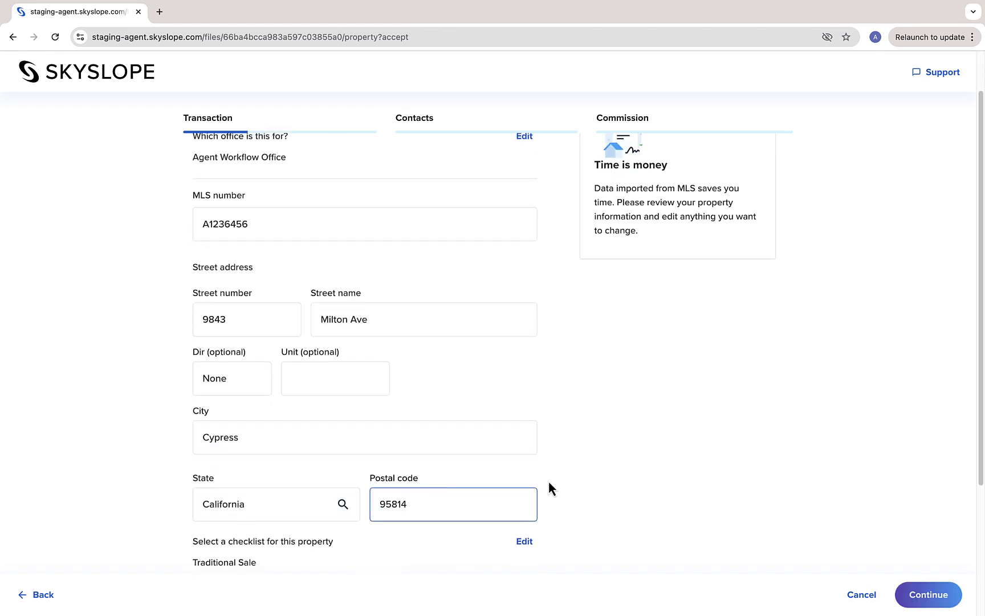
scroll(609, 415, "down", 5)
left_click(371, 456)
type("1980")
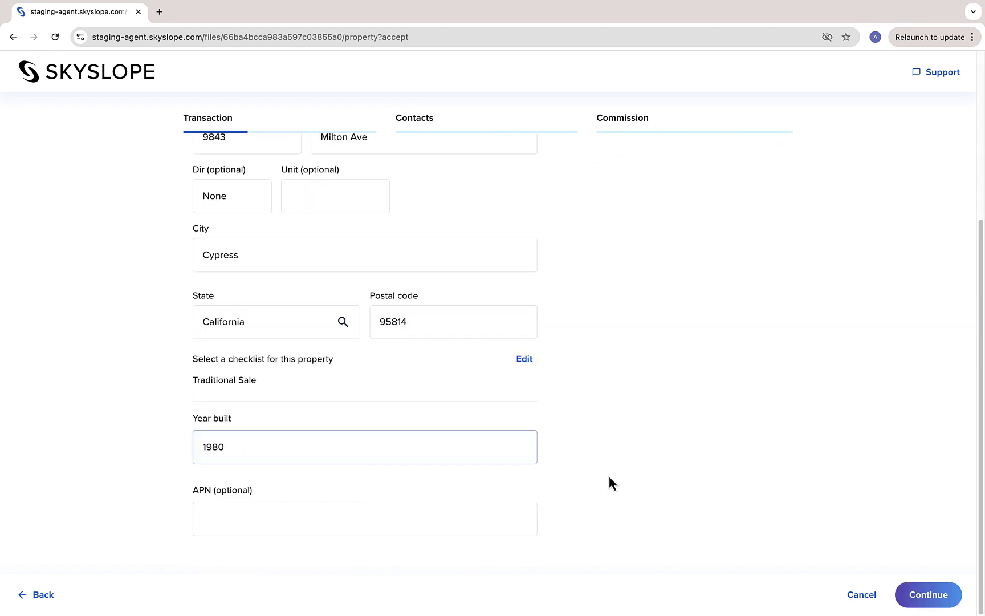
left_click(904, 596)
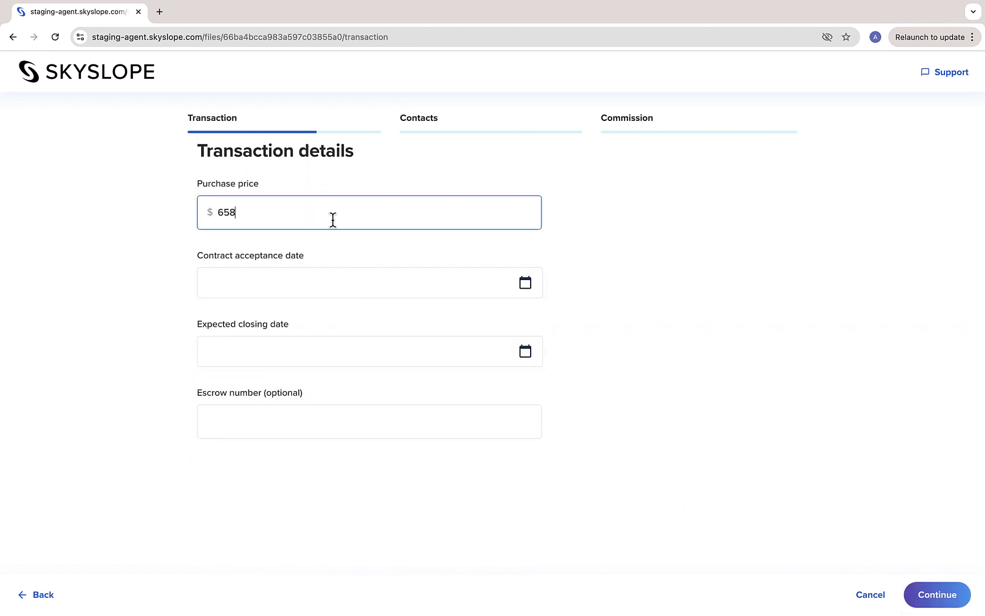
- Set the $658,000 price, acceptance date the 11th, and closing date September 7
type("000")
left_click(528, 284)
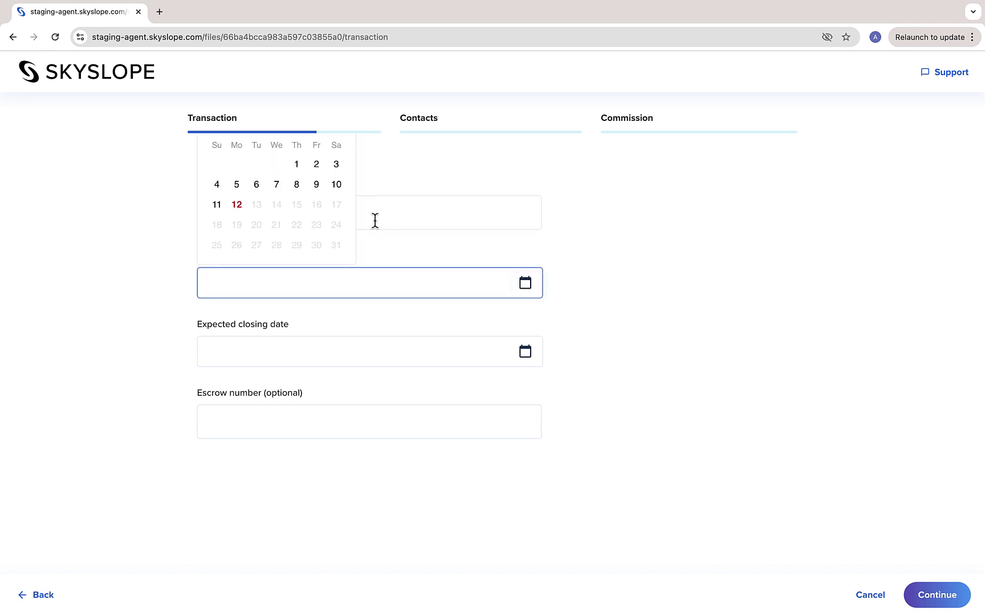
left_click(213, 207)
left_click(522, 349)
left_click(333, 195)
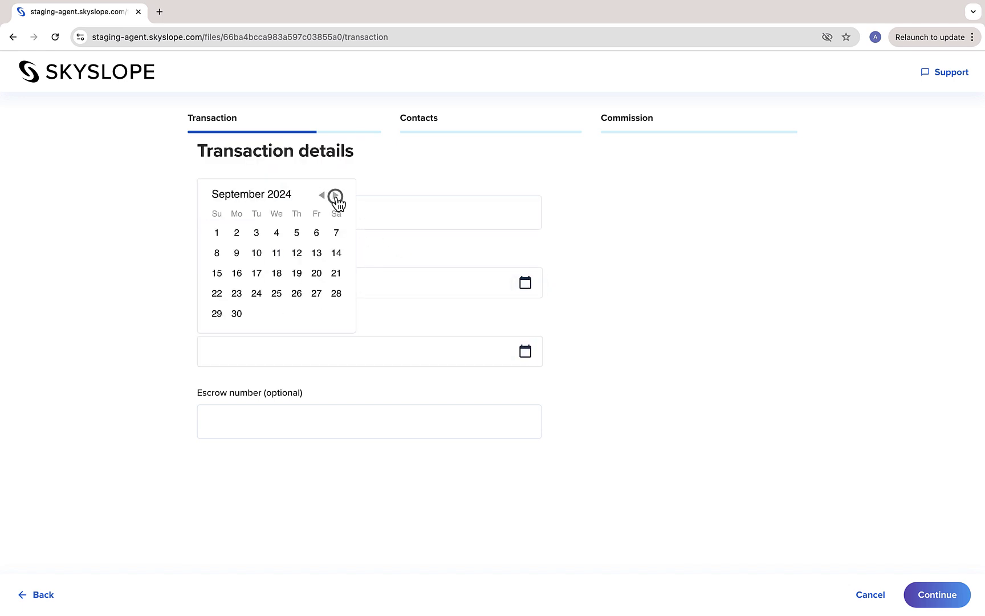
left_click(336, 232)
- Add seller Sally Seller with her email on the Contacts step
left_click(924, 594)
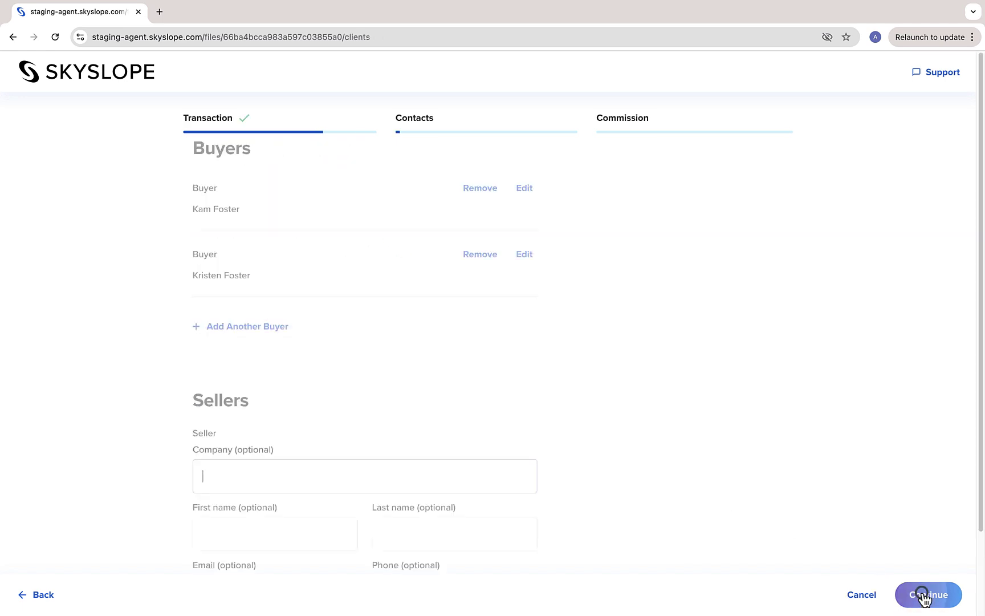
scroll(735, 422, "down", 3)
key("Tab")
type("Sally")
key("Tab")
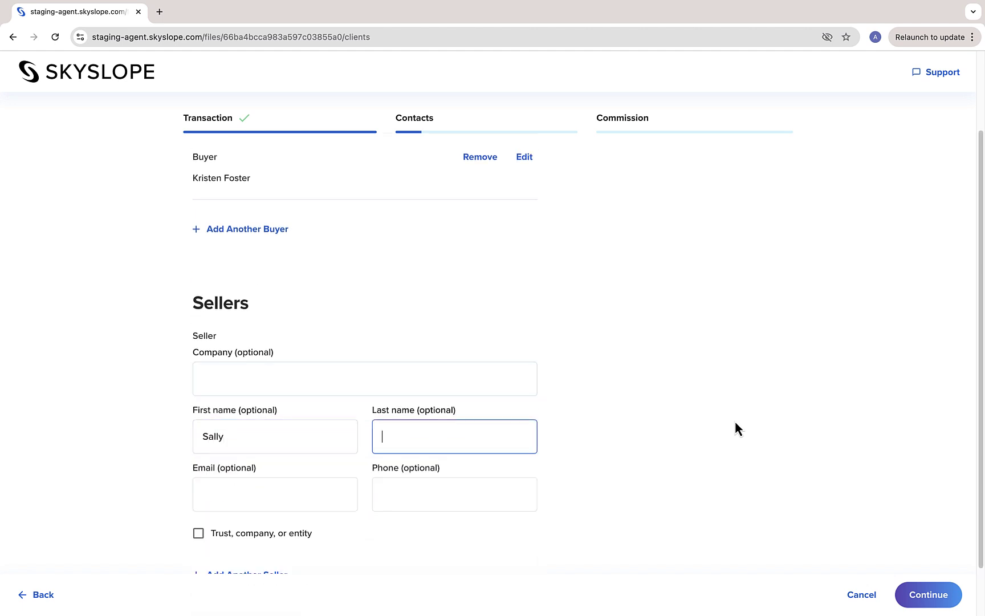
type("Seller")
key("Tab")
type("sally")
type("il.com")
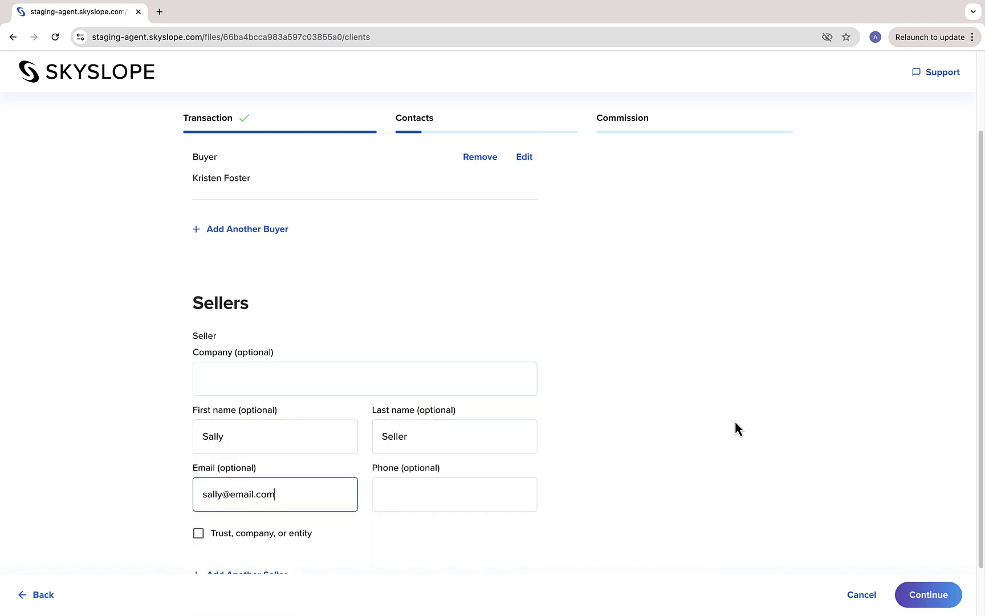
left_click(713, 371)
scroll(798, 468, "down", 2)
left_click(929, 594)
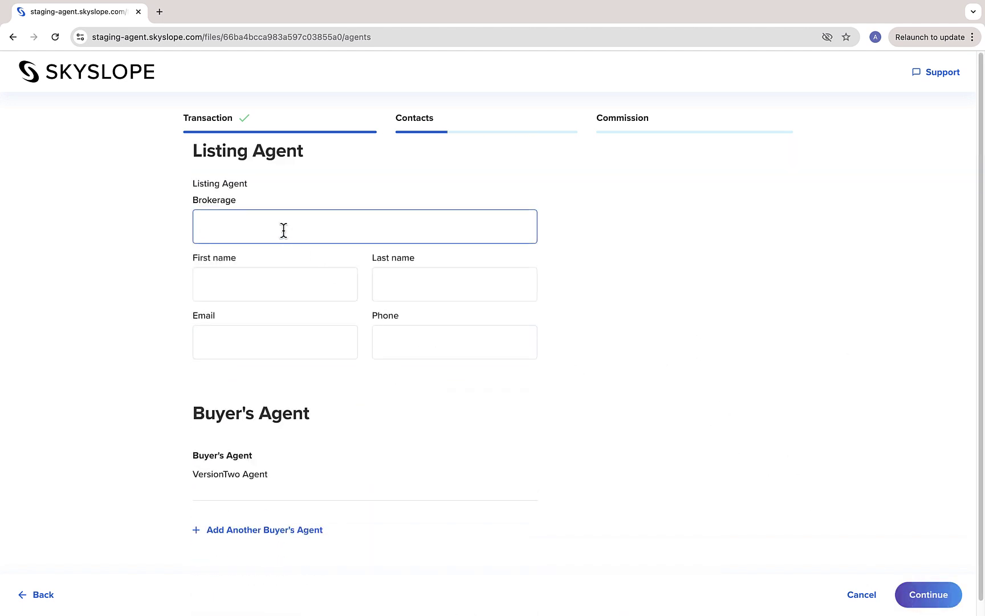
type("Blue Sky RE")
key("Tab")
type("Amy")
key("Tab")
type("Agent")
key("Tab")
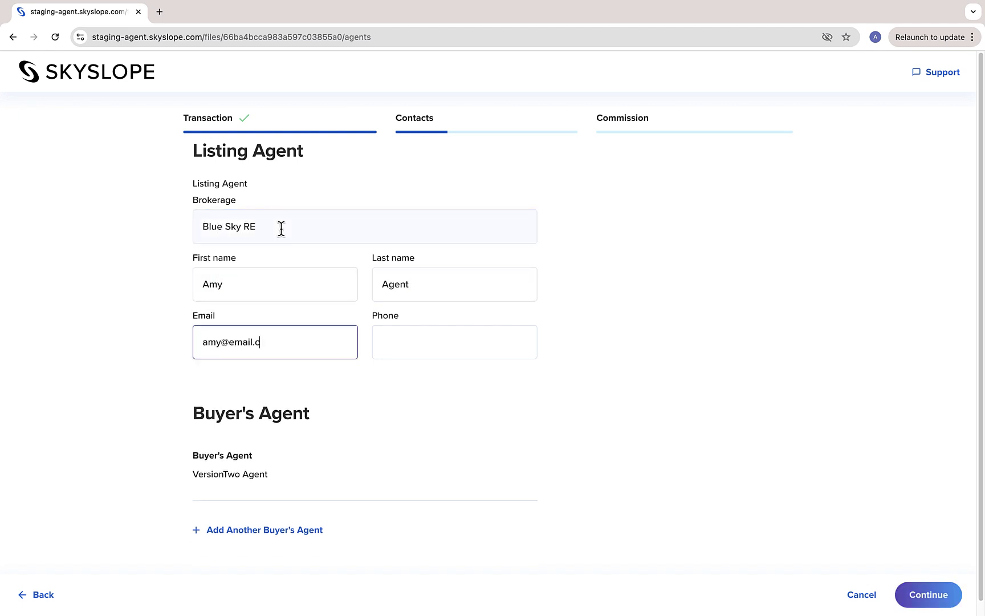
left_click(423, 341)
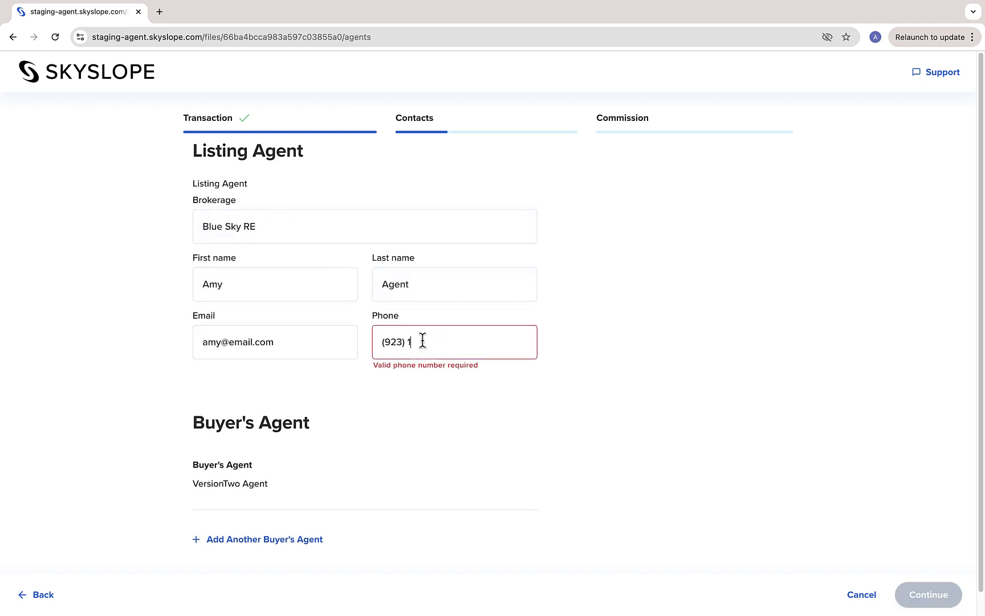
left_click(468, 376)
scroll(468, 377, "down", 1)
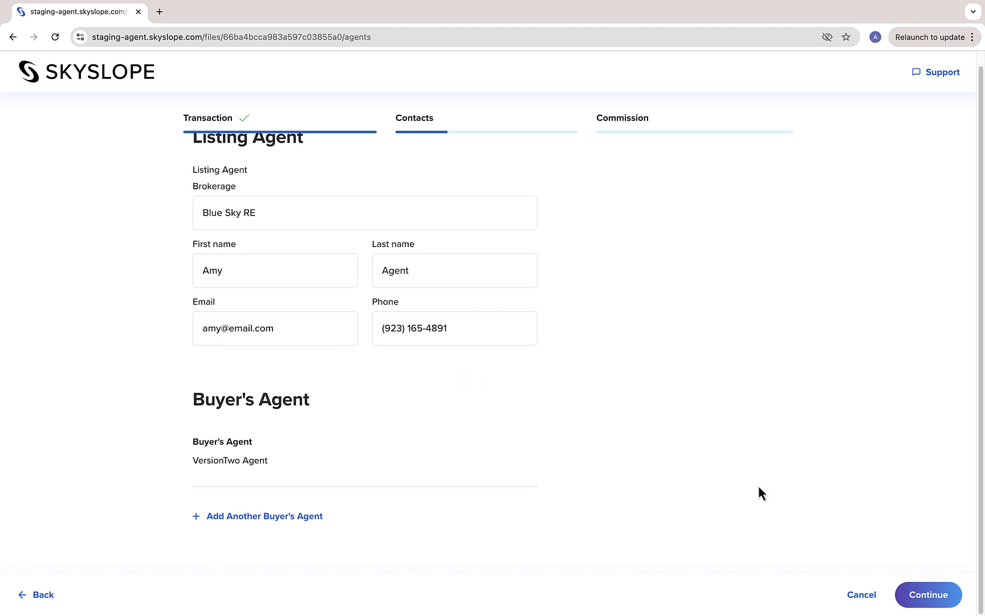
left_click(930, 599)
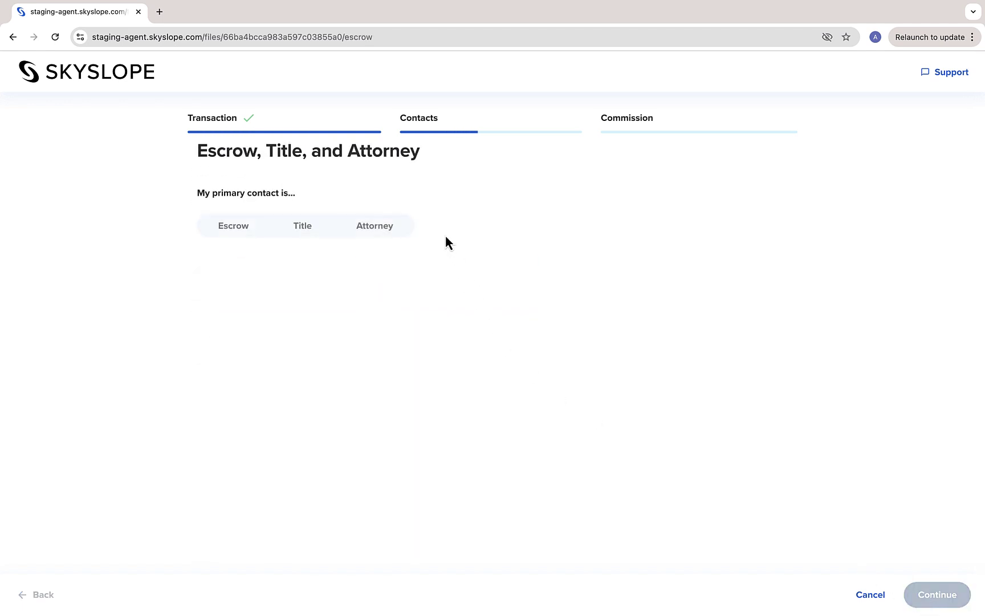
left_click(304, 228)
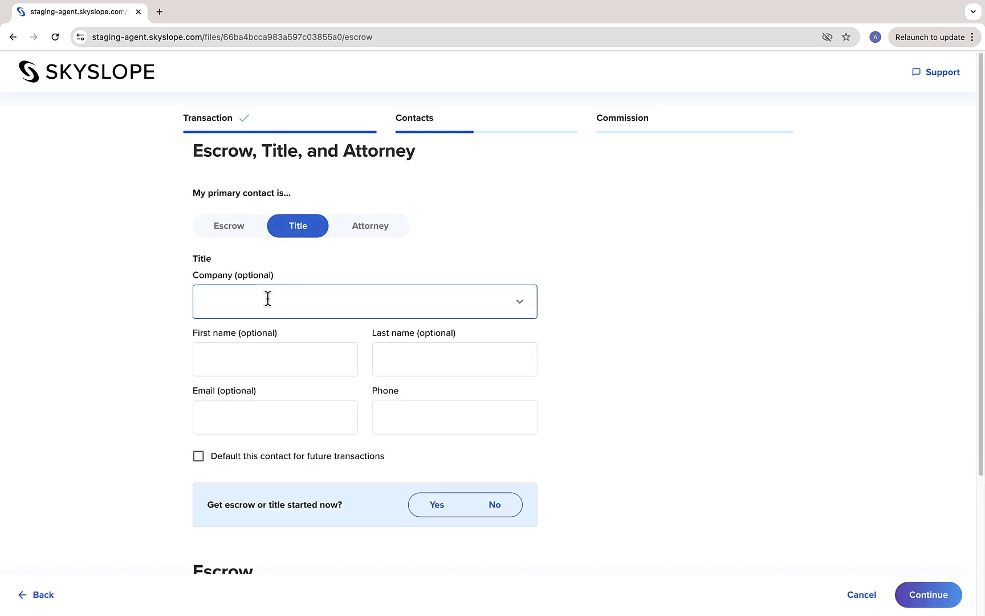
type("Fide")
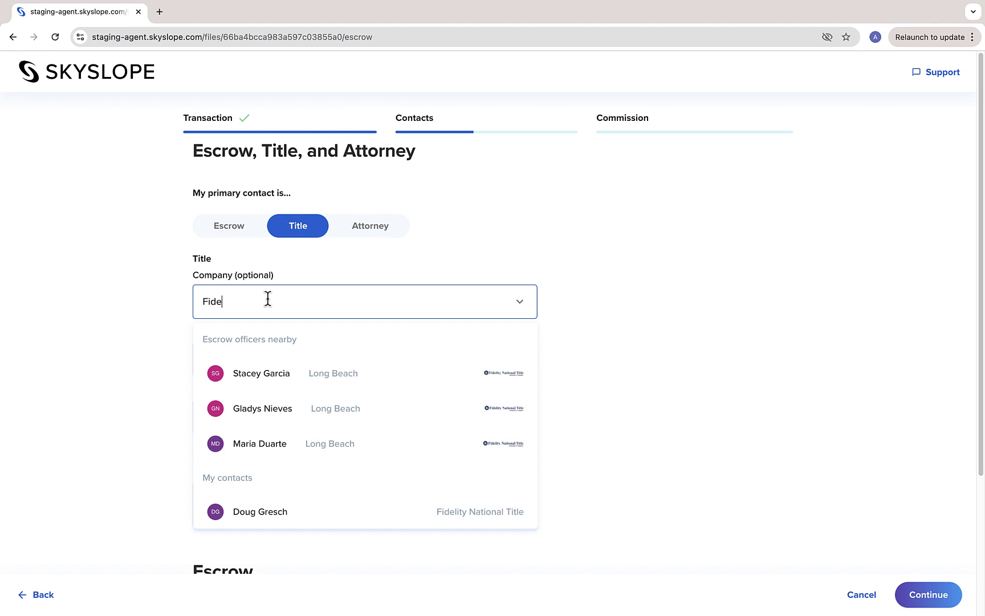
left_click(304, 513)
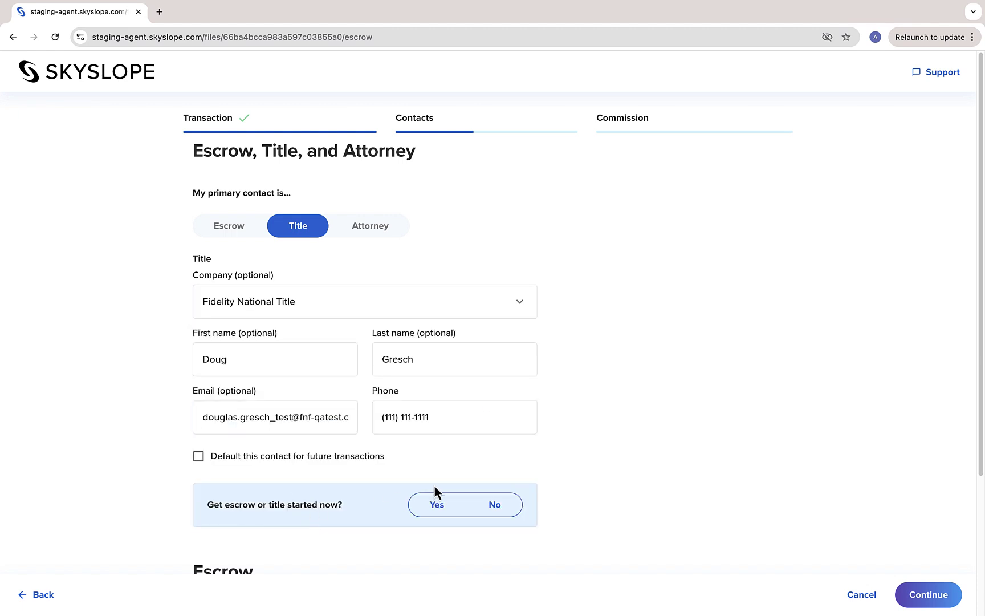
- Decline starting escrow or title now and advance to the Loan Officer step
scroll(583, 420, "down", 1)
scroll(586, 417, "down", 1)
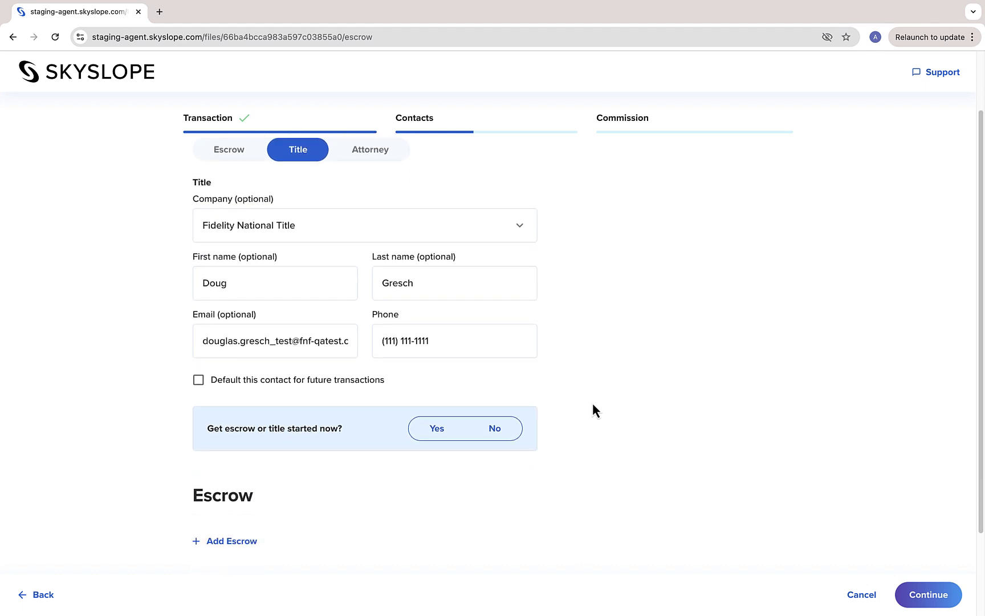
scroll(592, 407, "down", 1)
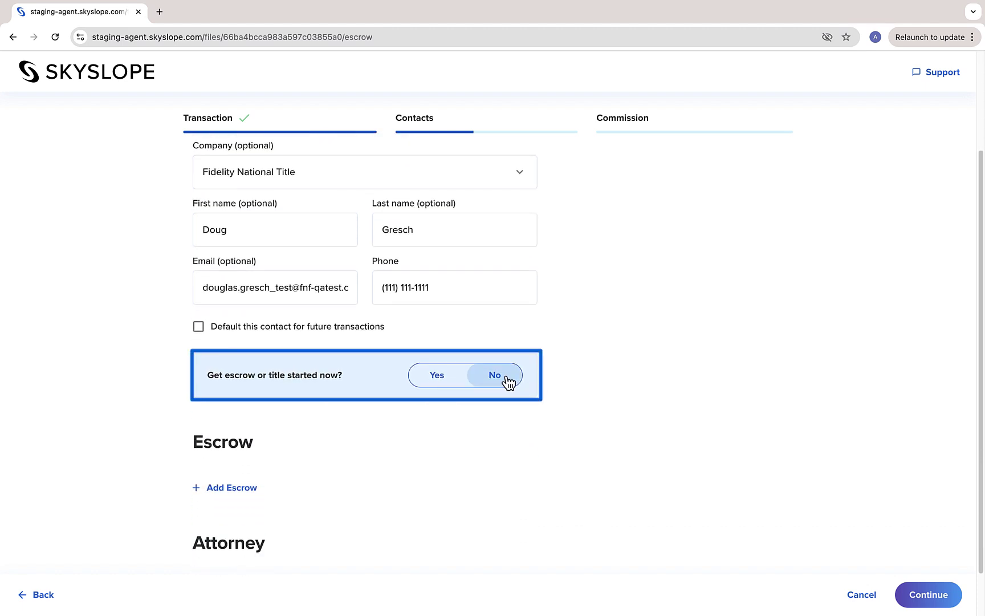
left_click(505, 376)
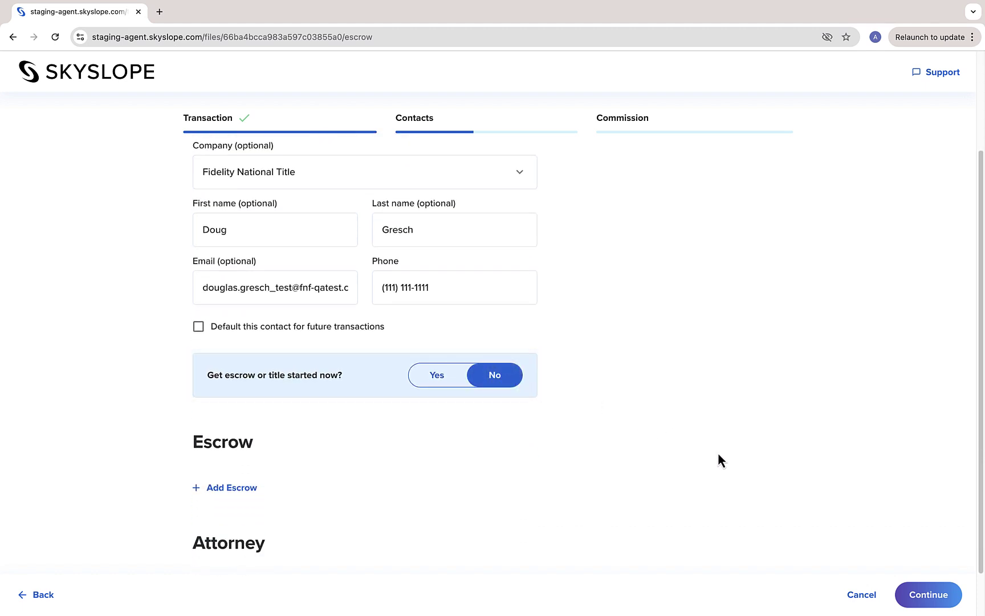
left_click(924, 595)
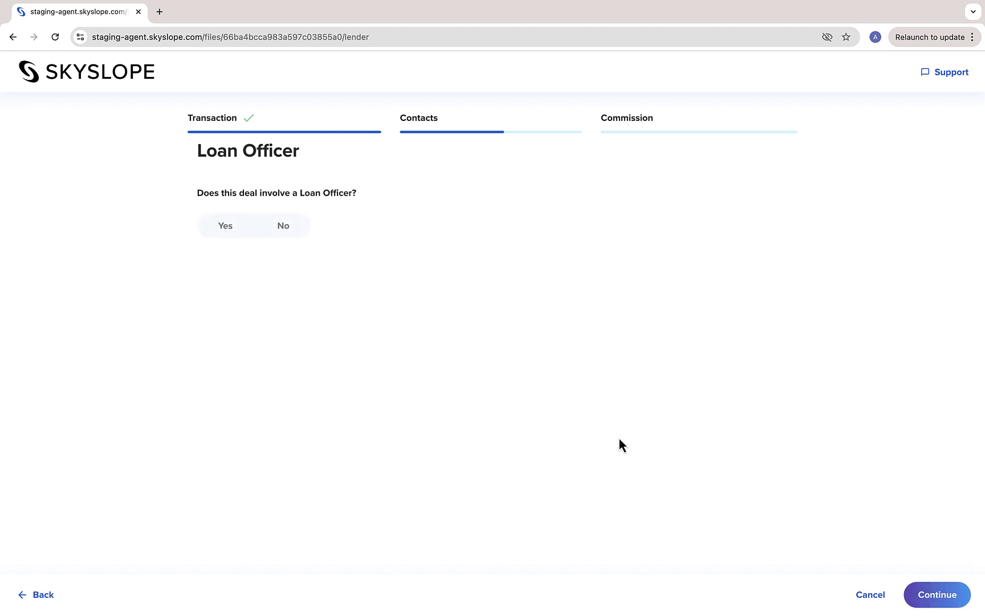
- Answer No for loan officer, transaction coordinator and referral agent
left_click(293, 224)
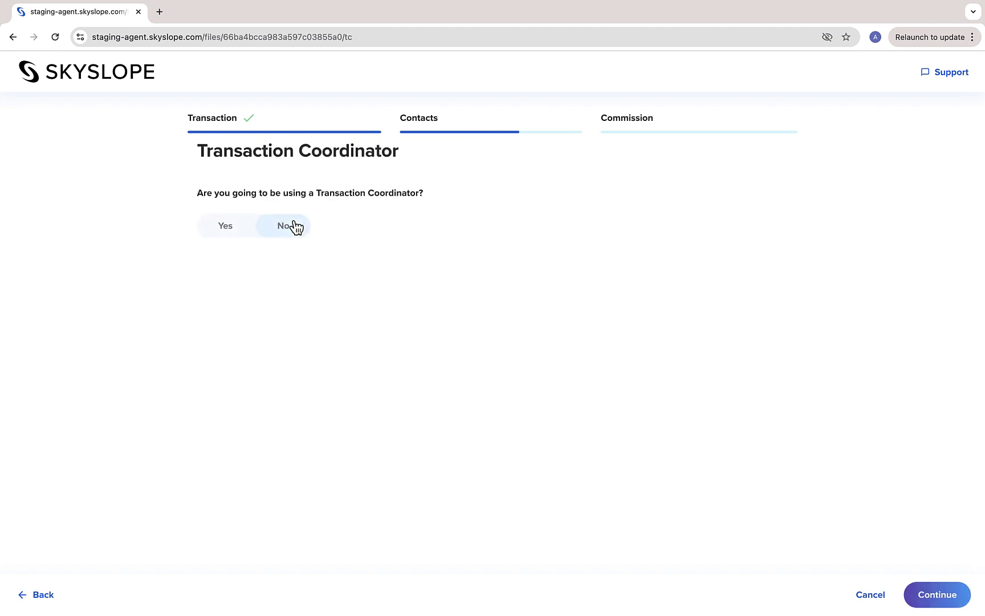
left_click(295, 226)
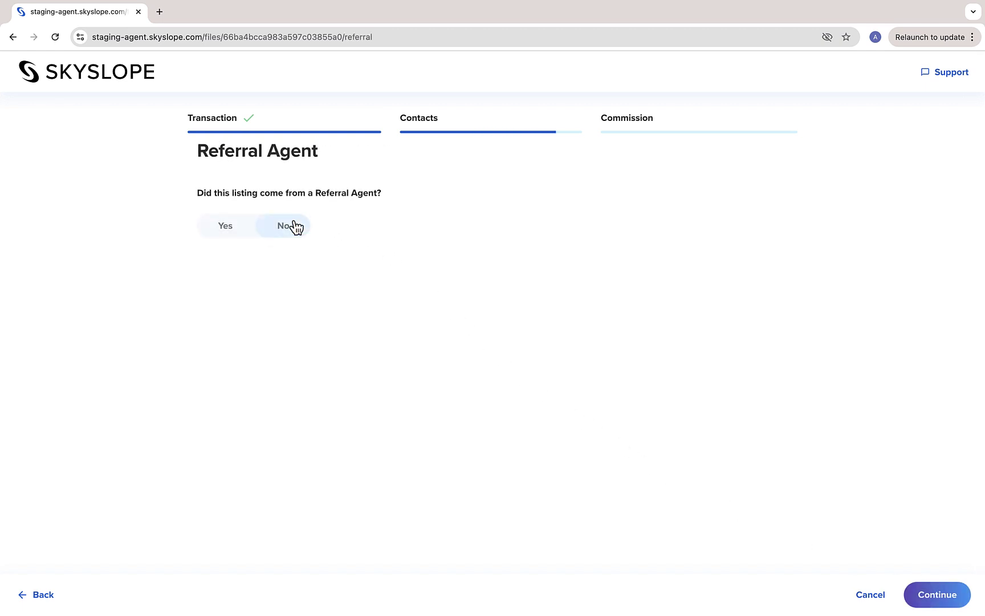
left_click(295, 224)
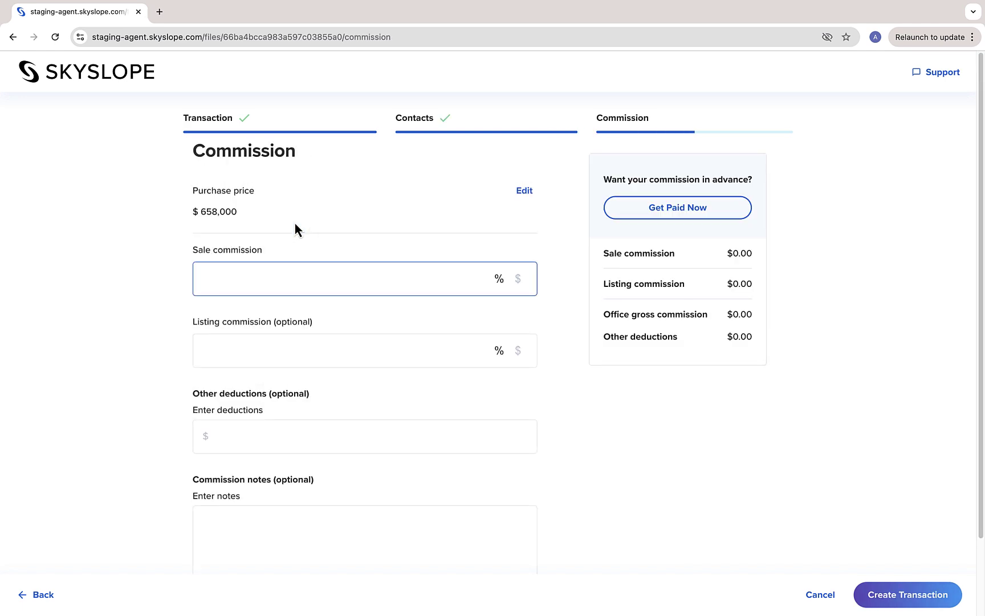
- Set sale and listing commissions to 3 percent each and create the transaction
type("3")
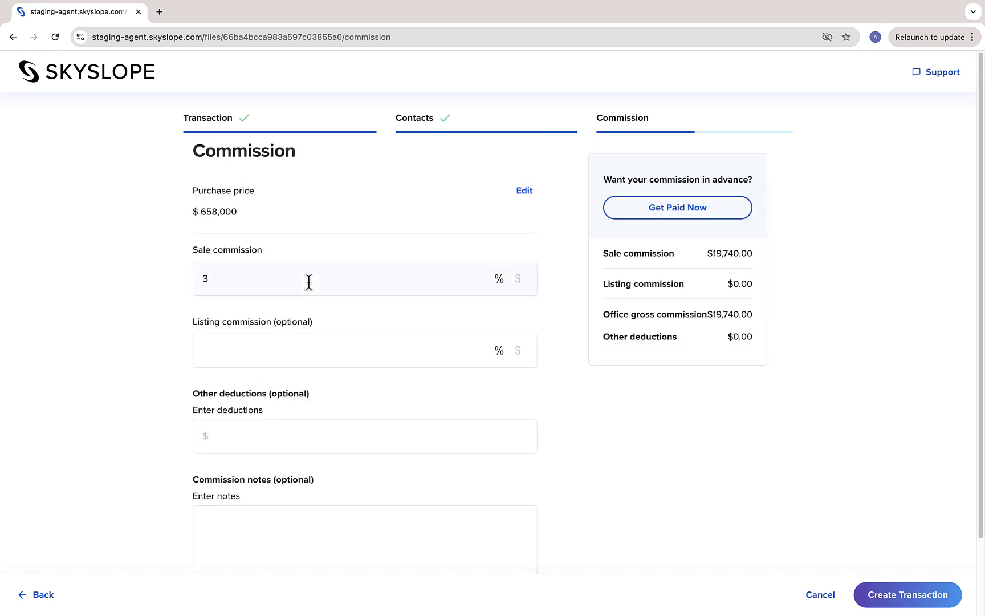
left_click(289, 348)
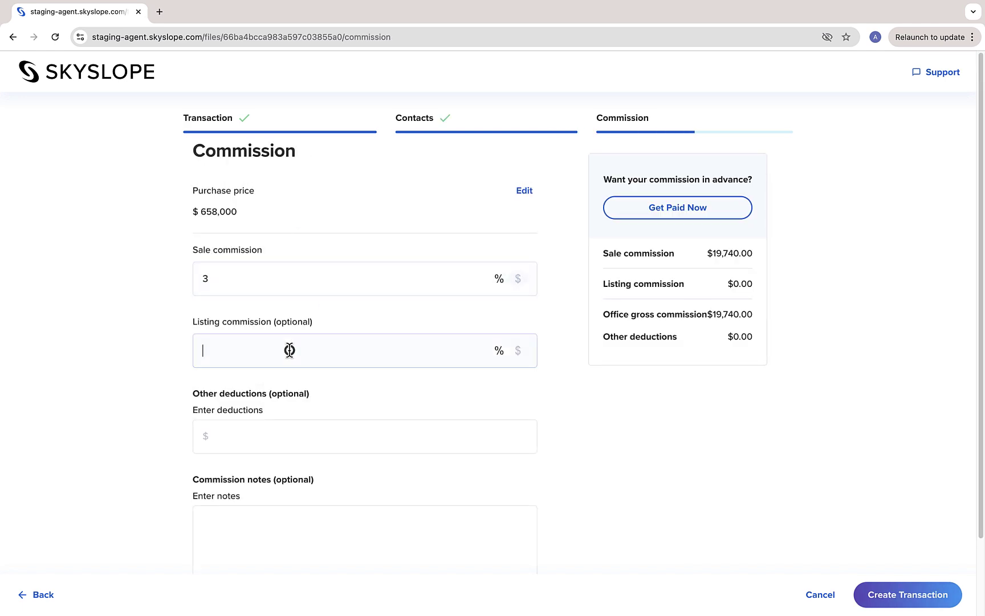
type("3")
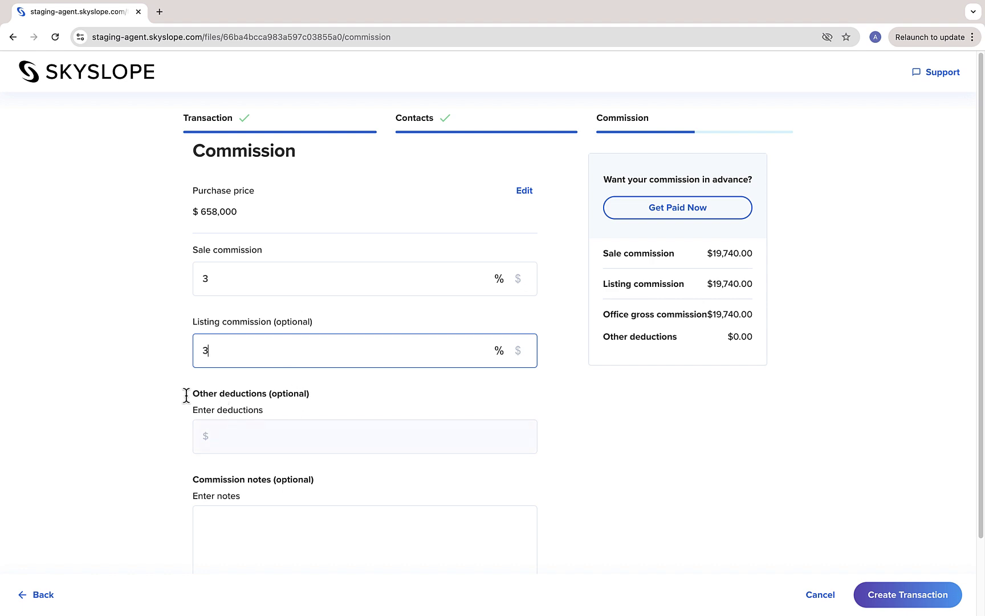
scroll(171, 393, "down", 2)
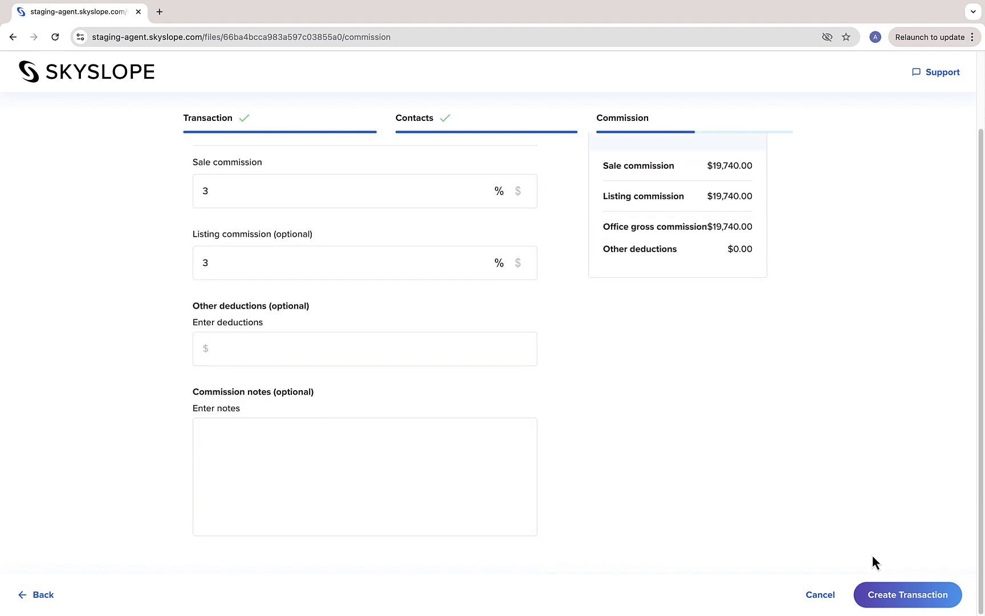
left_click(892, 593)
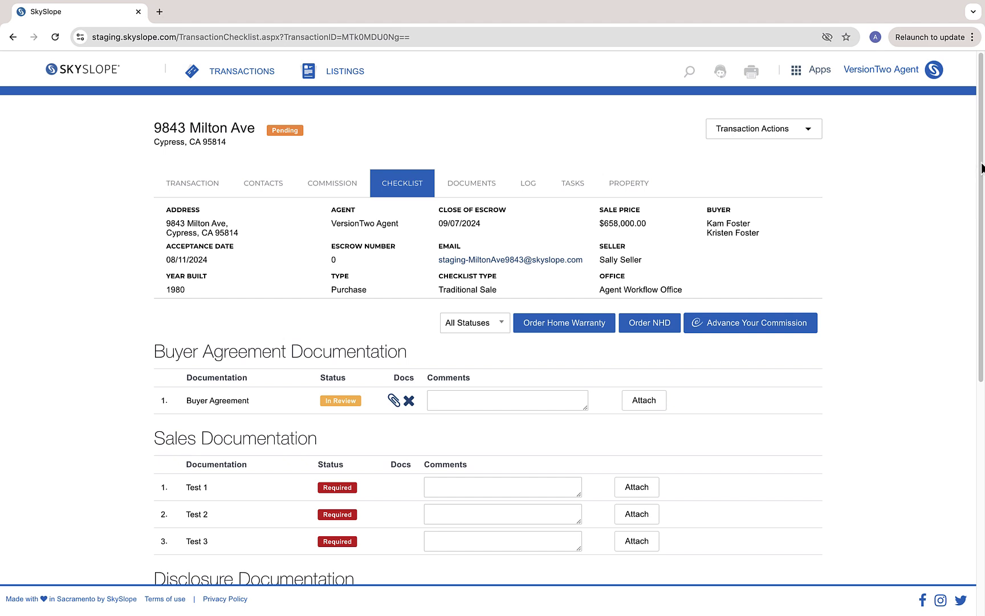
scroll(982, 168, "down", 1)
scroll(981, 168, "down", 2)
scroll(982, 168, "down", 1)
scroll(982, 168, "down", 1)
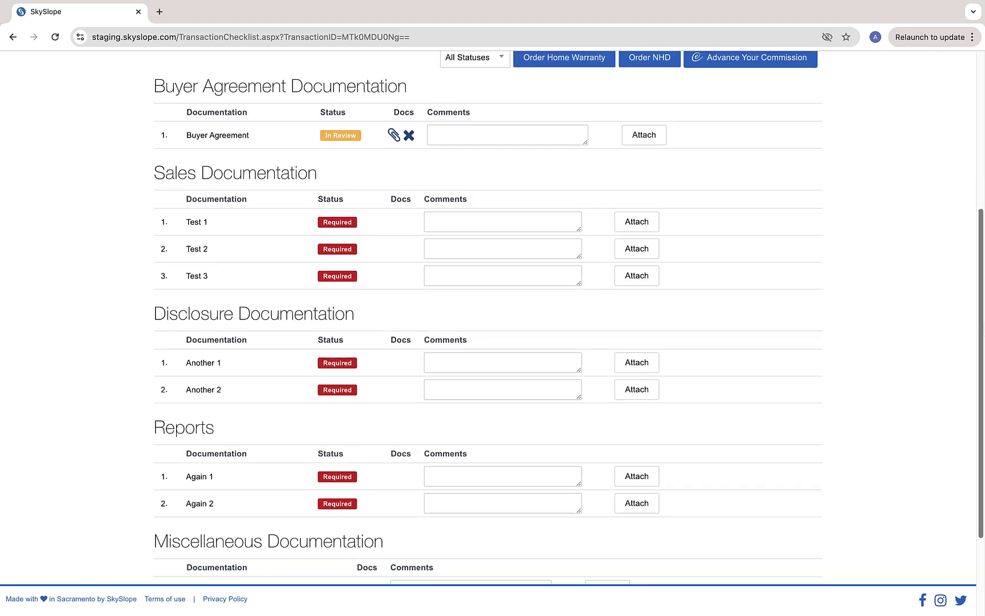
scroll(492, 319, "down", 1)
scroll(492, 319, "down", 1)
scroll(492, 319, "down", 1)
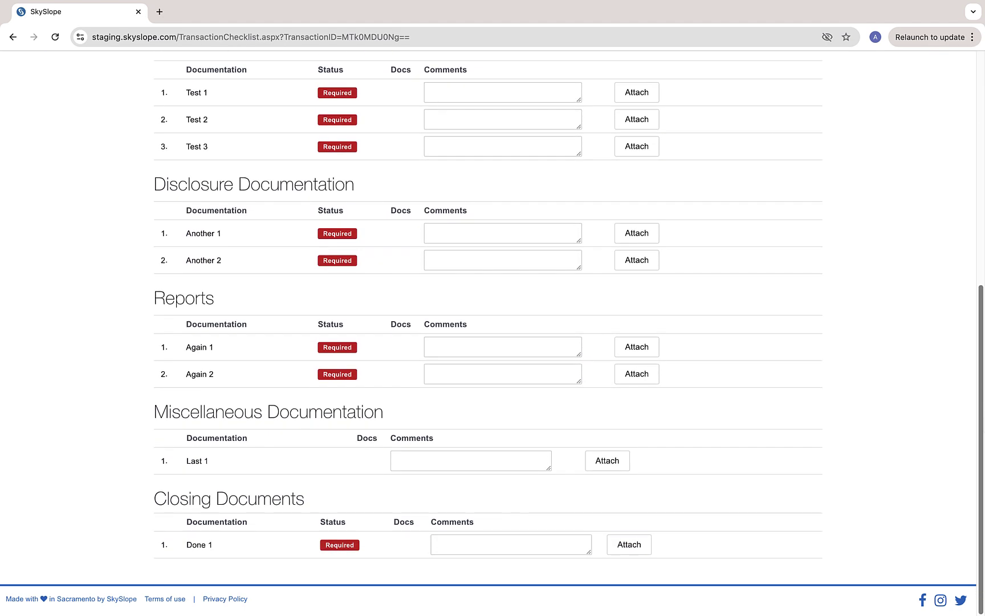
scroll(492, 319, "up", 1)
scroll(492, 320, "up", 2)
scroll(493, 319, "up", 2)
scroll(492, 319, "up", 2)
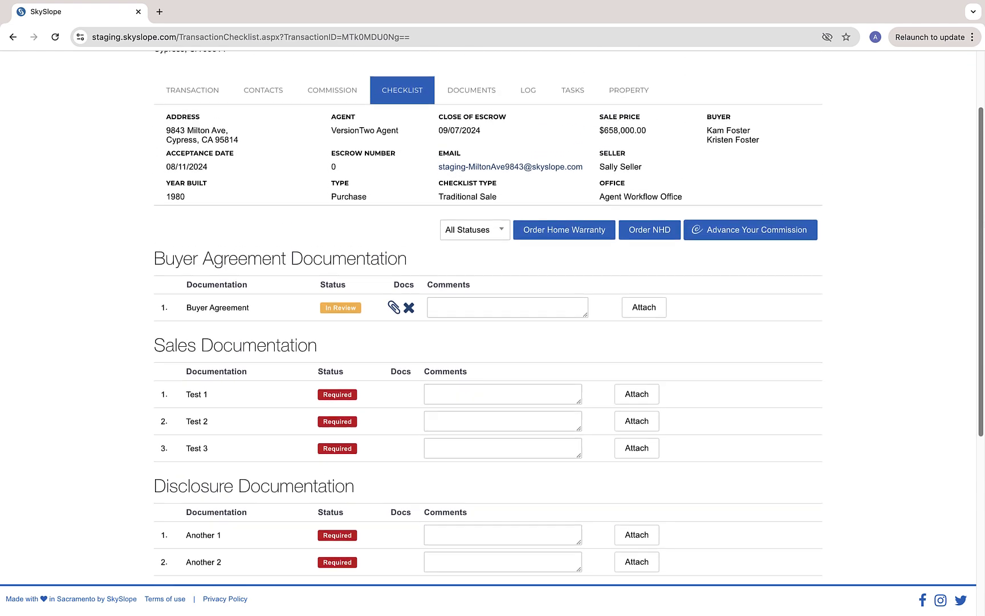
scroll(983, 152, "up", 2)
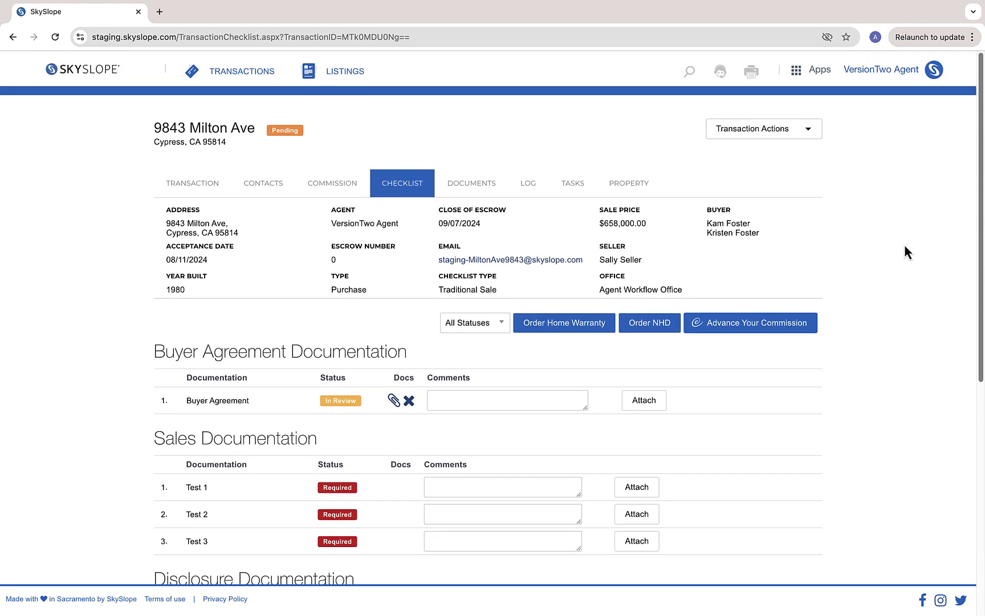